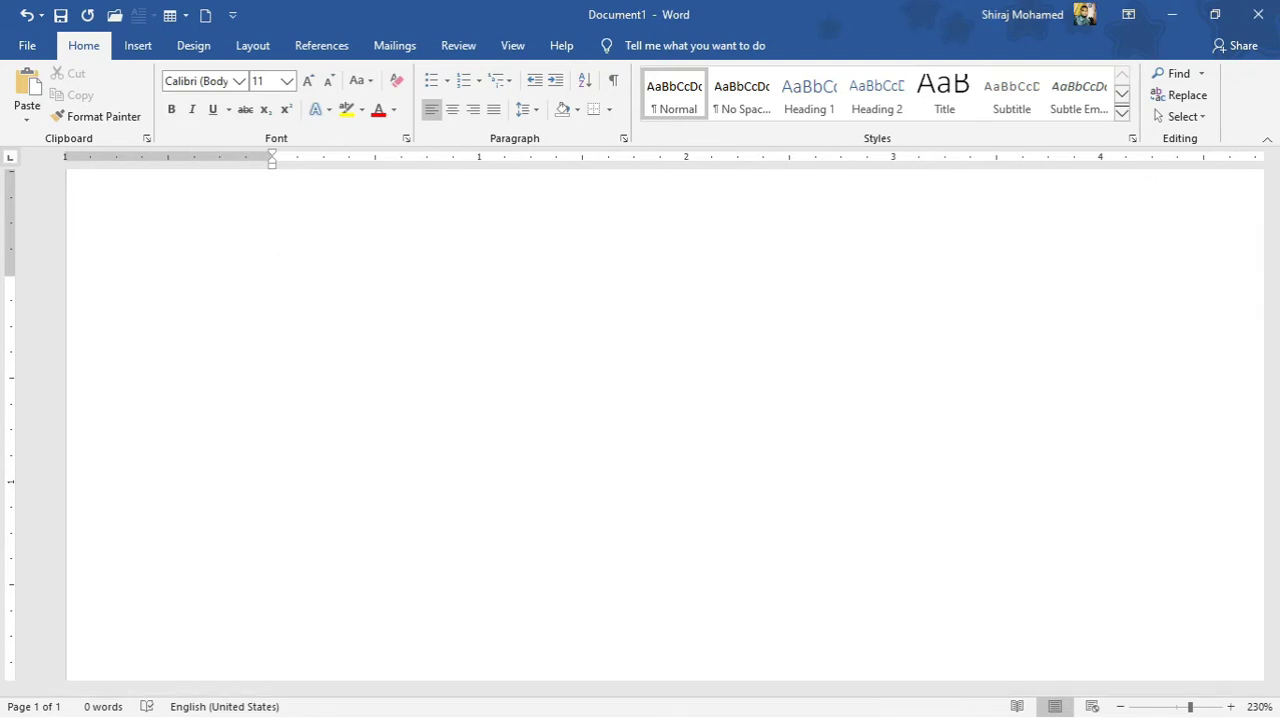
Write "Hello World!" as the first line of the blank document.
type("Hello World")
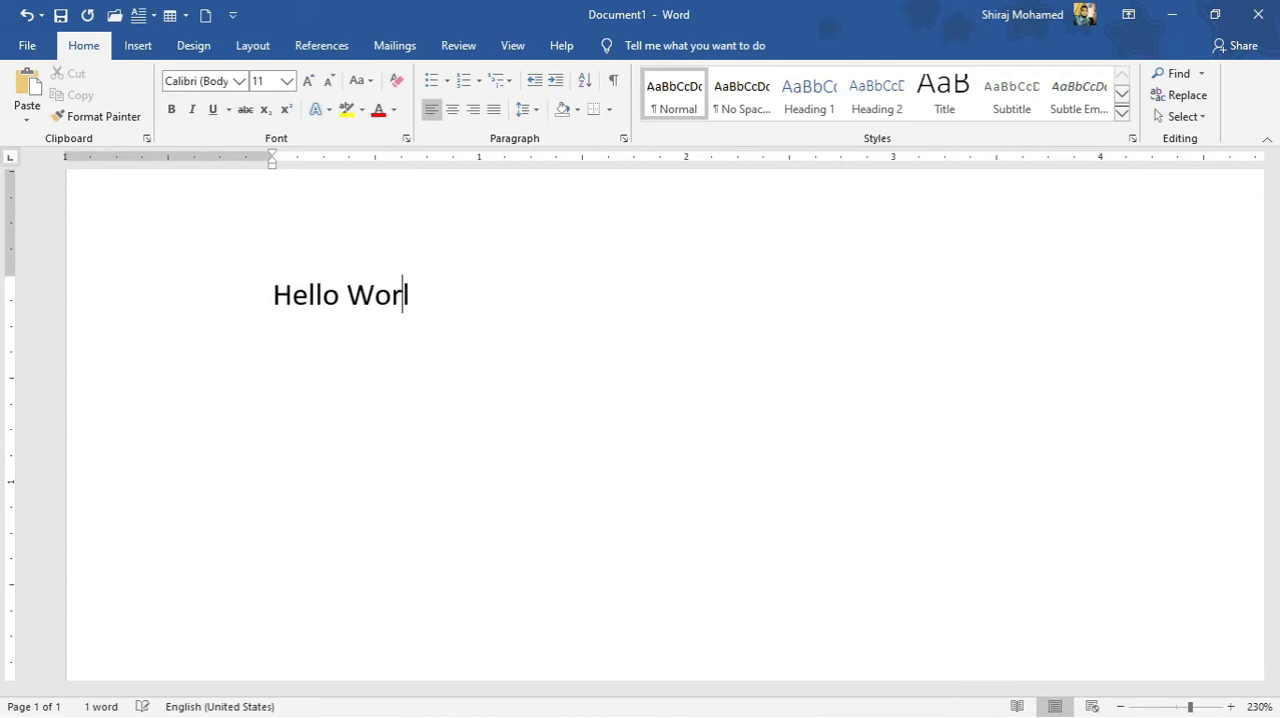
type("!")
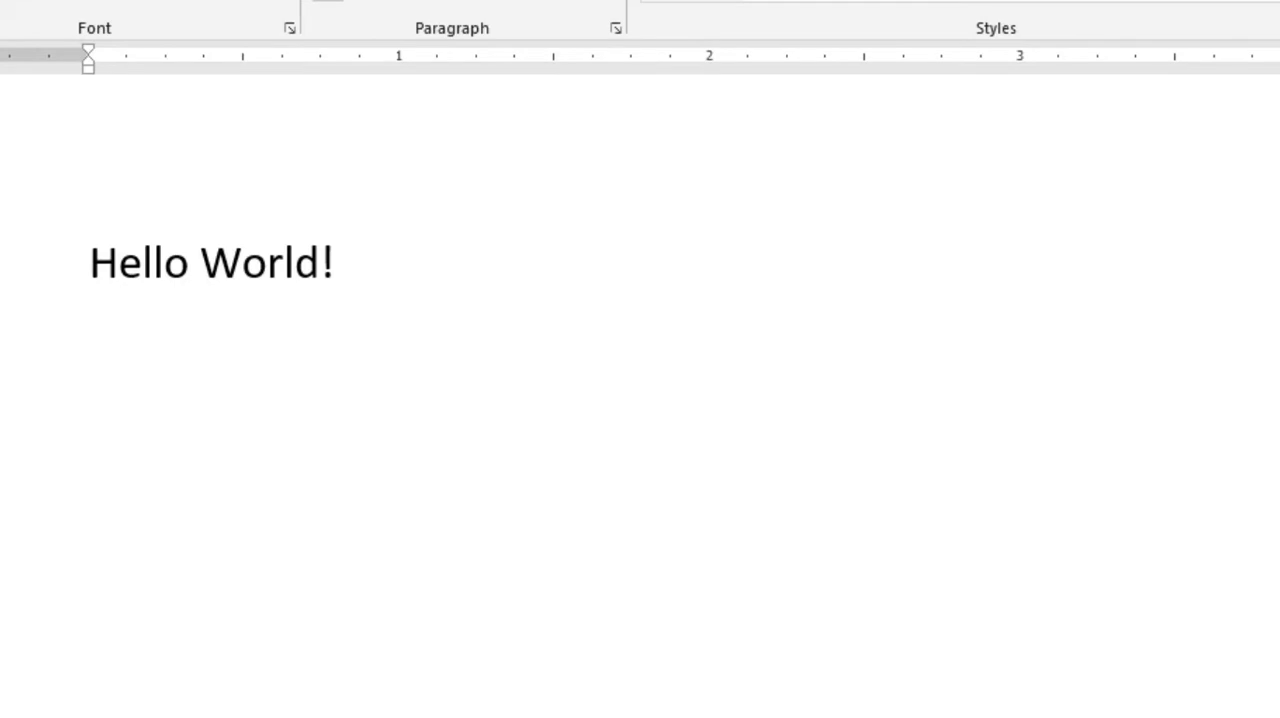
Generate sample paragraphs on a new line below "Hello World!" with the formula =rand().
type("=rand")
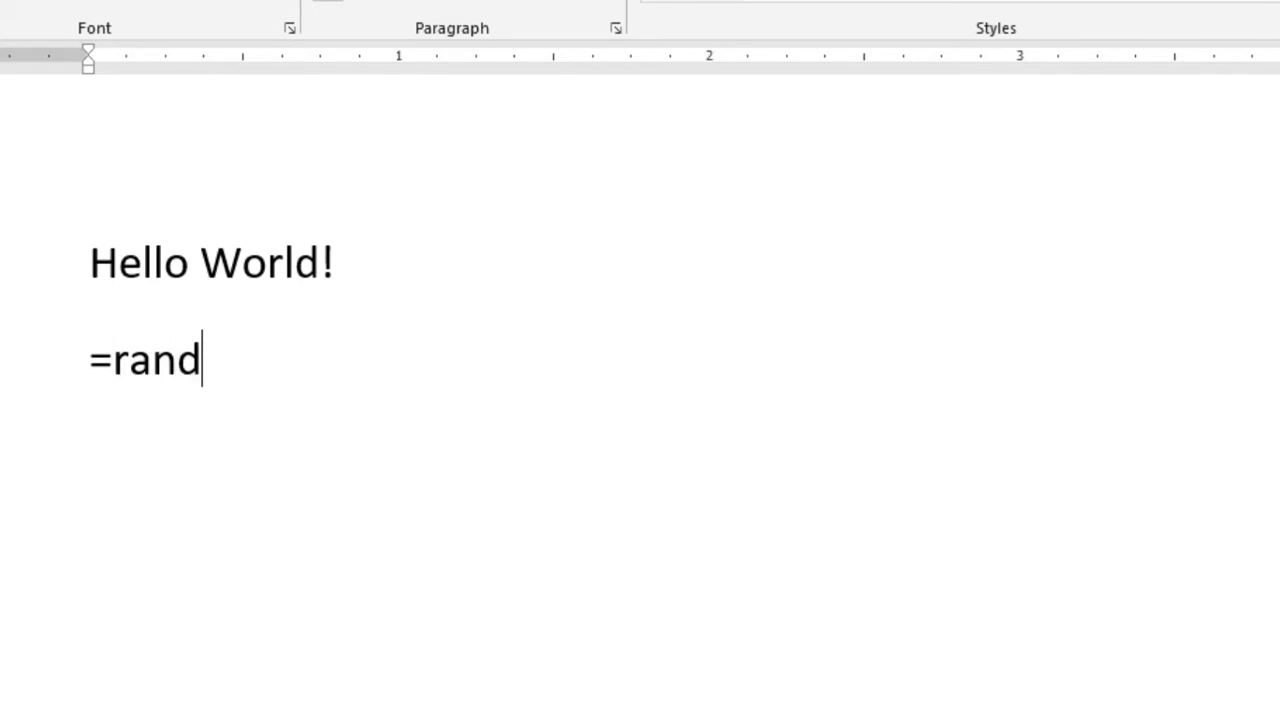
type("()")
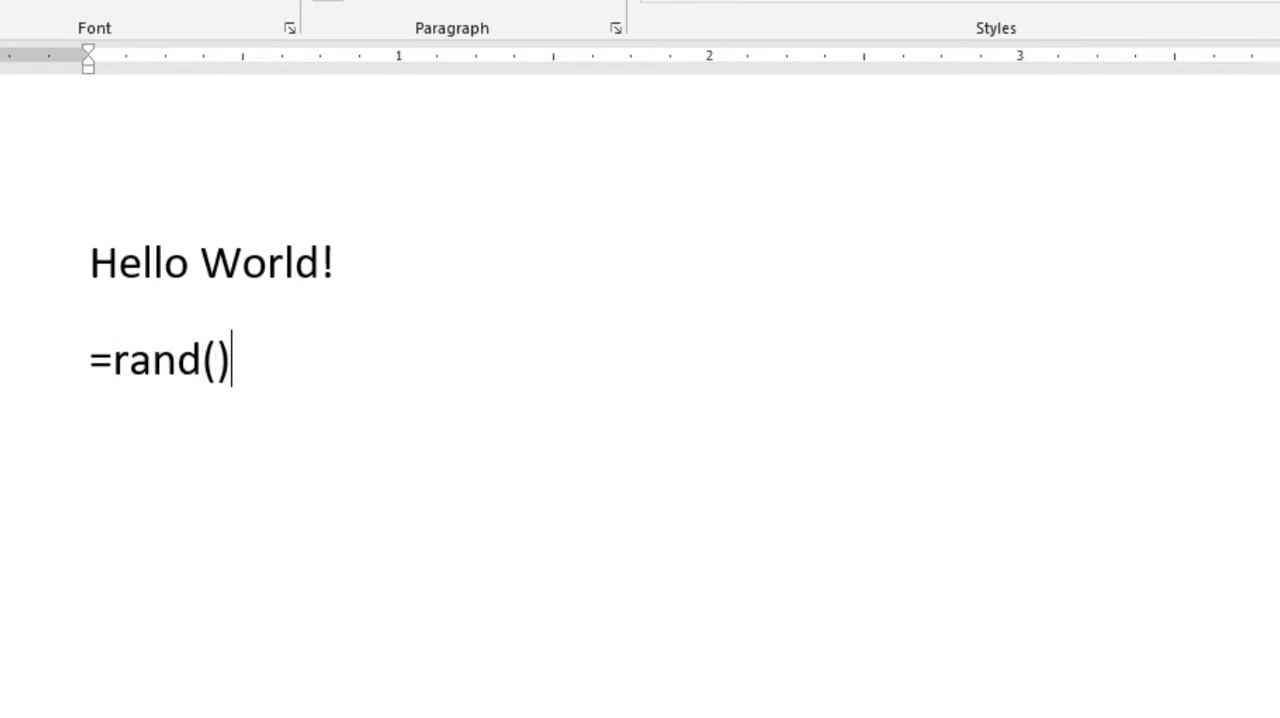
key("Return")
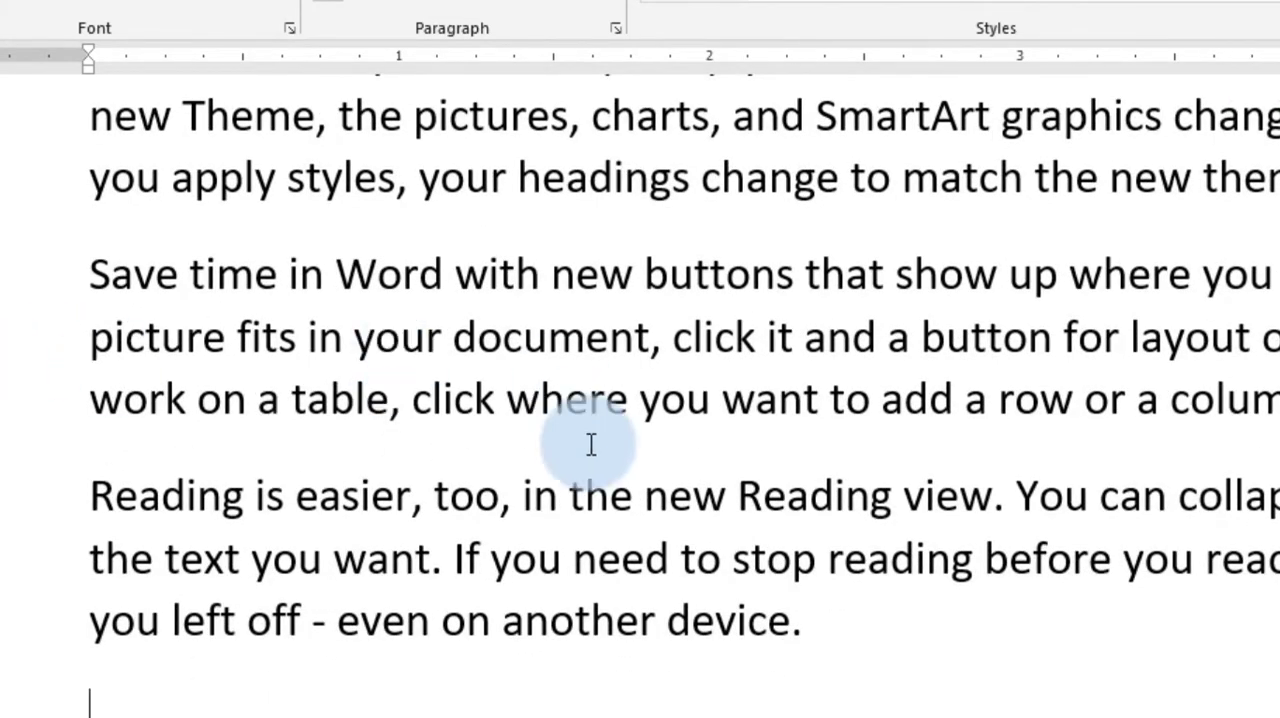
Place the insertion point before "Video" at the start of the first sample paragraph.
scroll(678, 389, "down", 2)
scroll(678, 389, "down", 1)
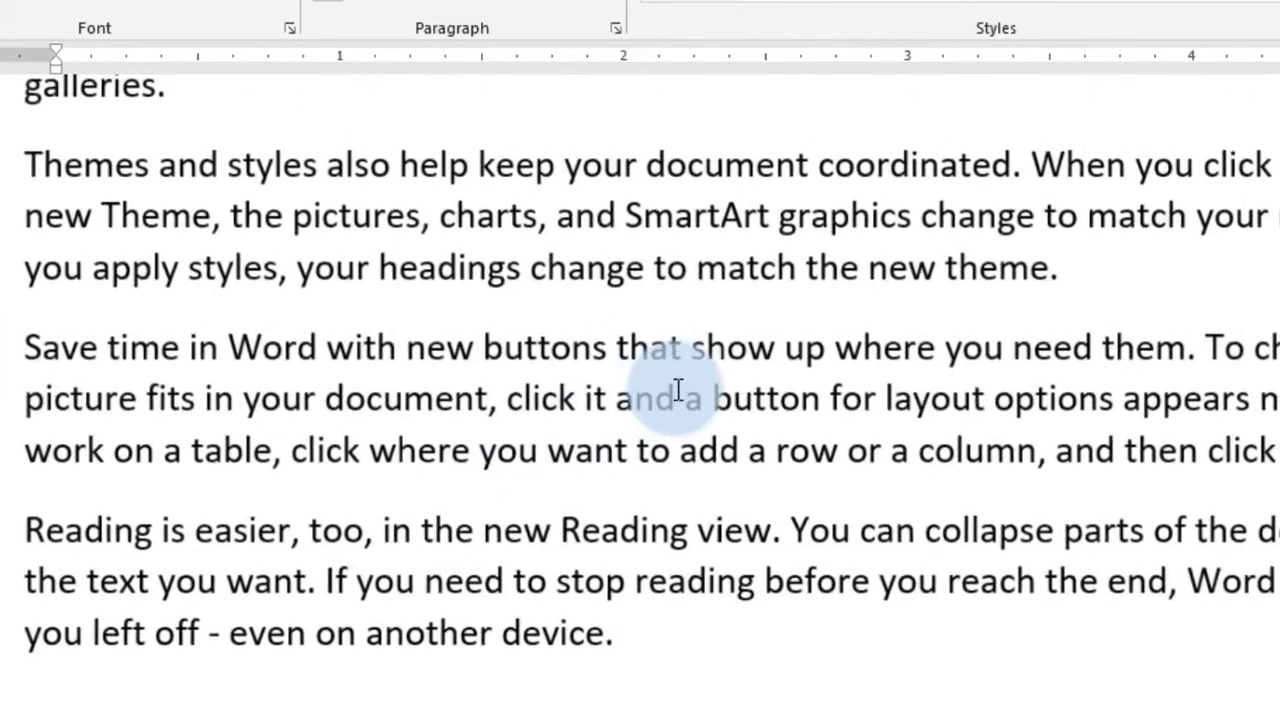
scroll(678, 389, "up", 5)
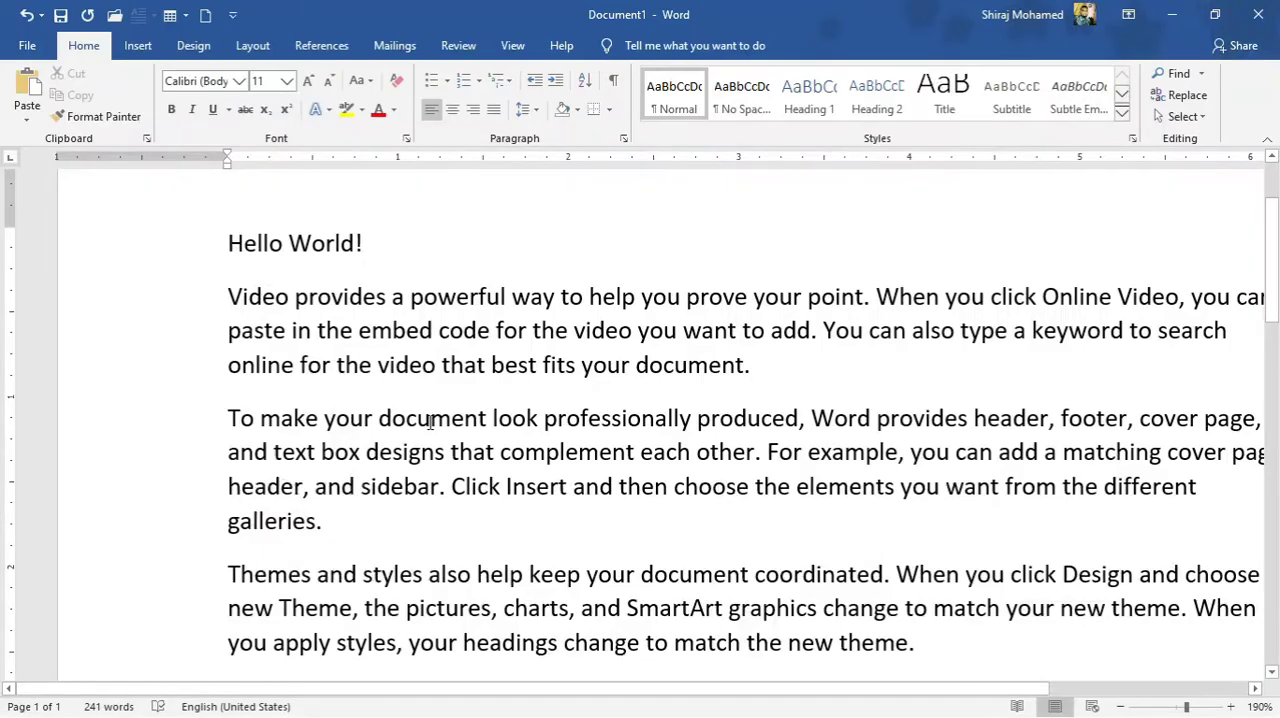
key("ctrl")
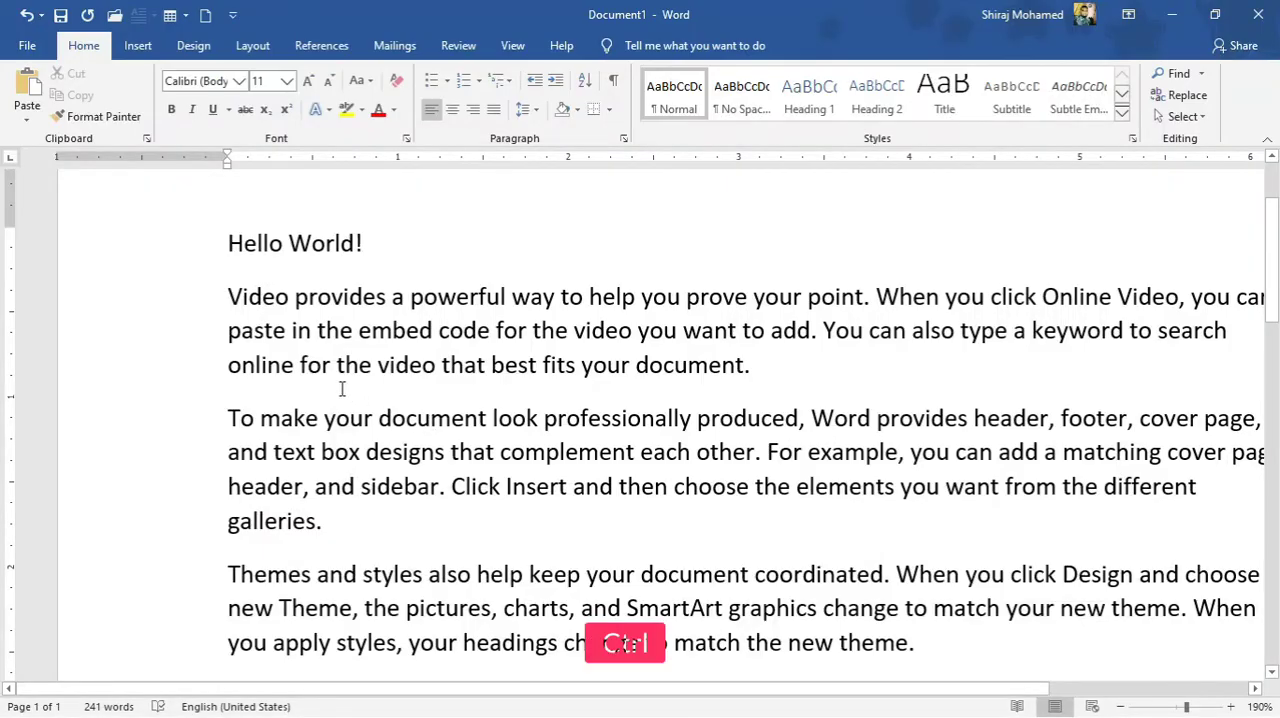
scroll(326, 380, "up", 12)
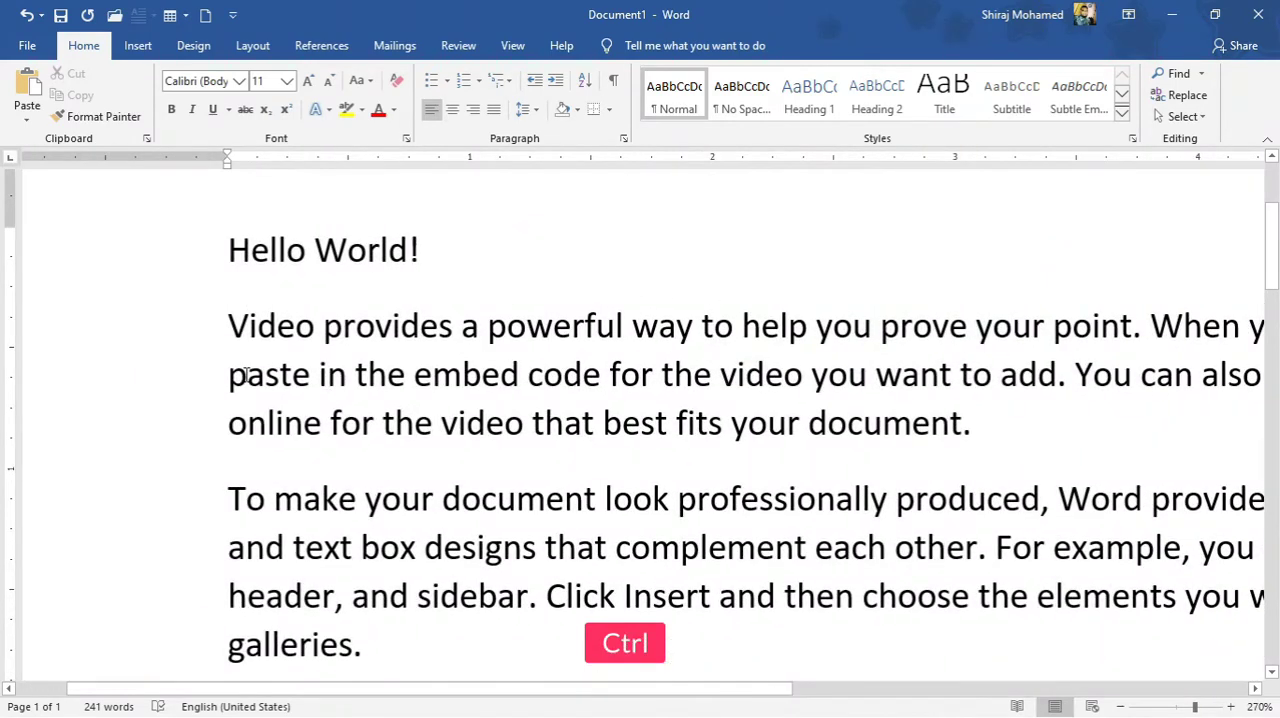
scroll(227, 352, "up", 2)
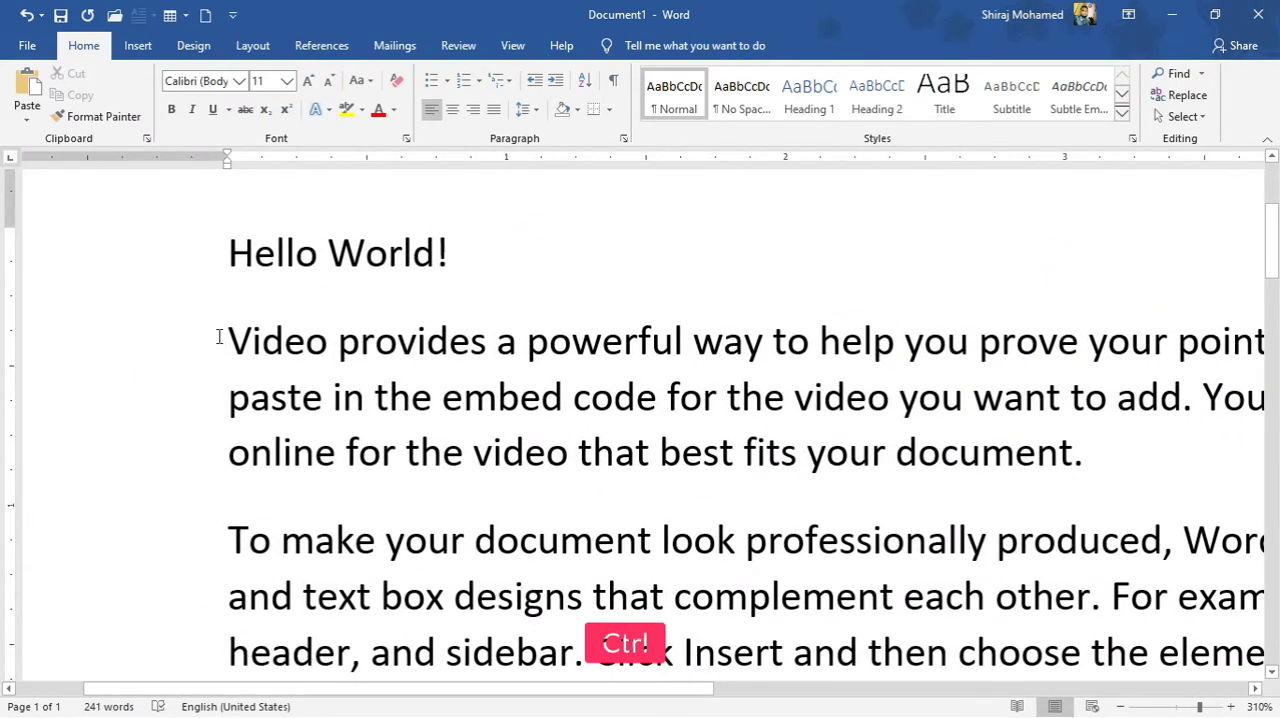
left_click(216, 336, "ctrl")
left_click(233, 339)
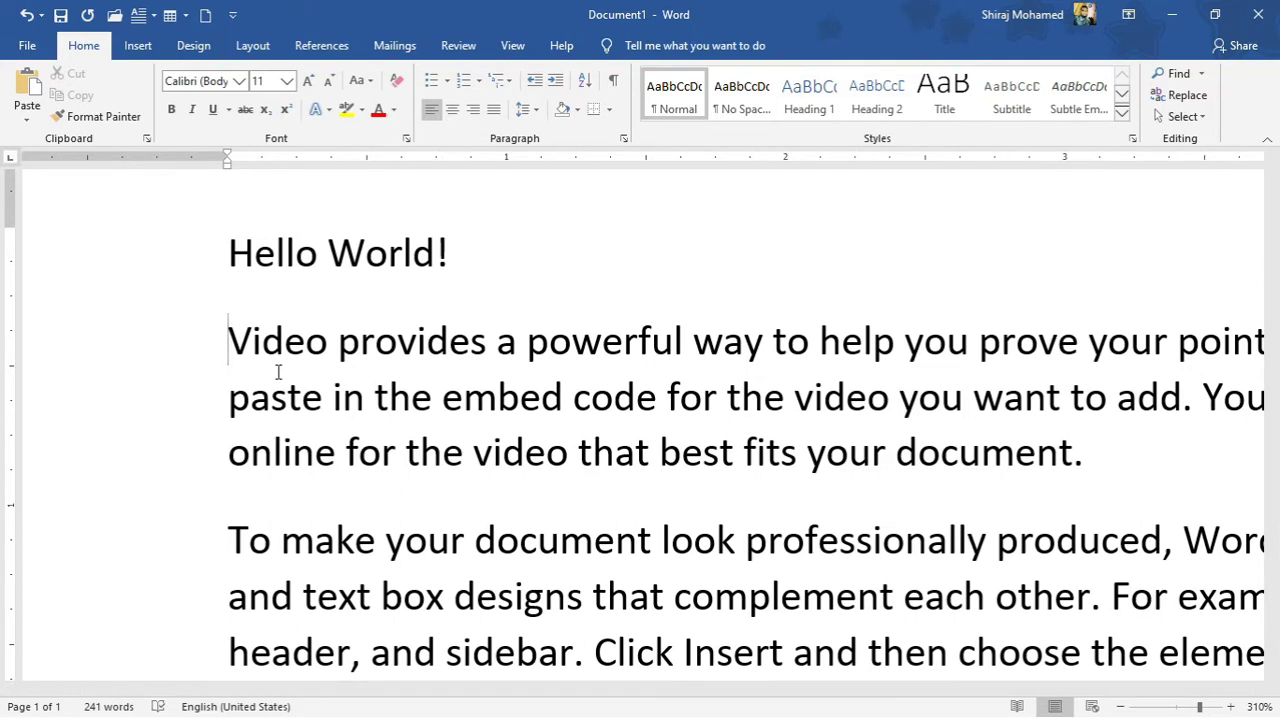
Move the insertion point one character forward and back, one line down and up, and to other words within the first sample paragraph.
key("Right")
key("Left")
key("Down")
key("Up")
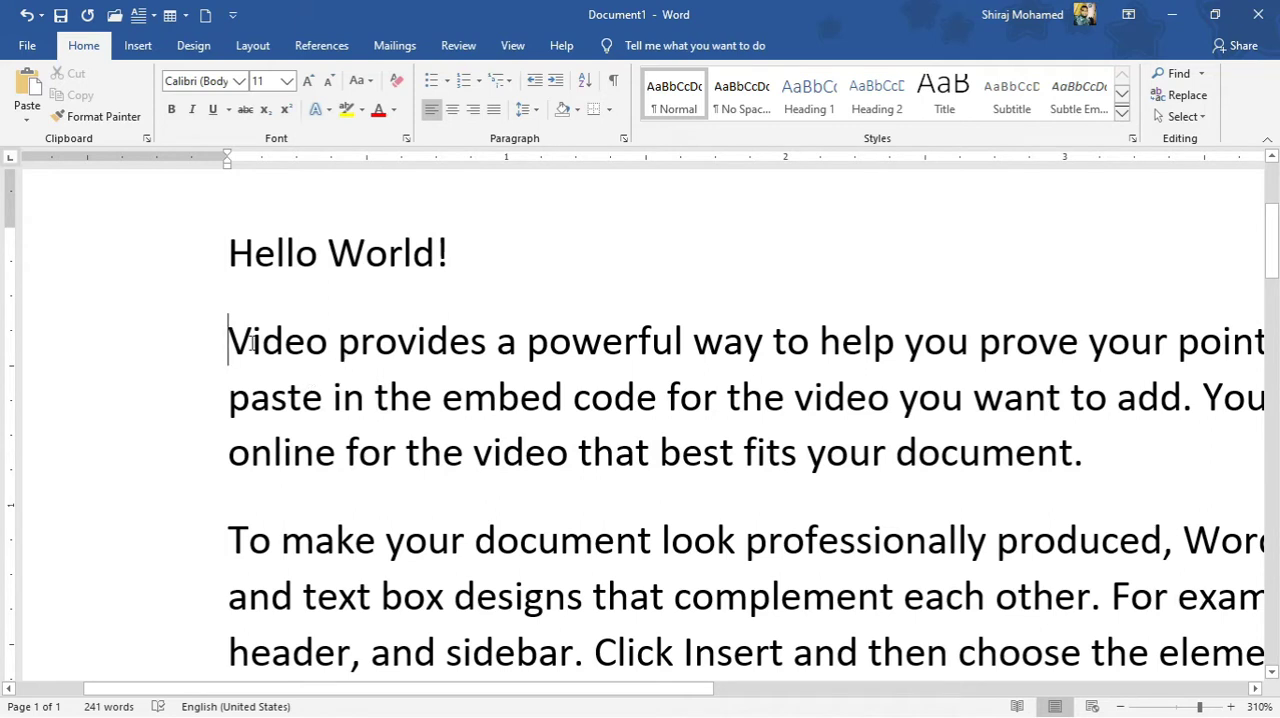
left_click(636, 396)
left_click(734, 448)
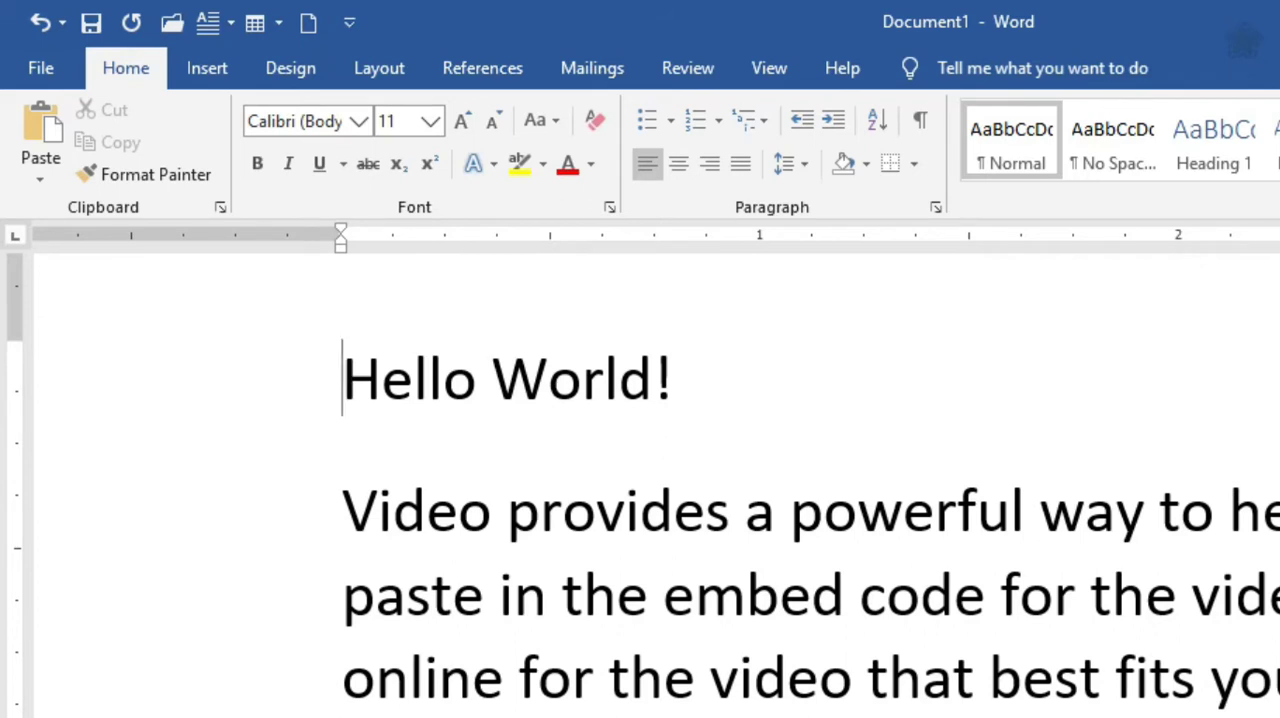
Delete the word "Hello" and the space after it, character by character, from the first line.
key("Delete")
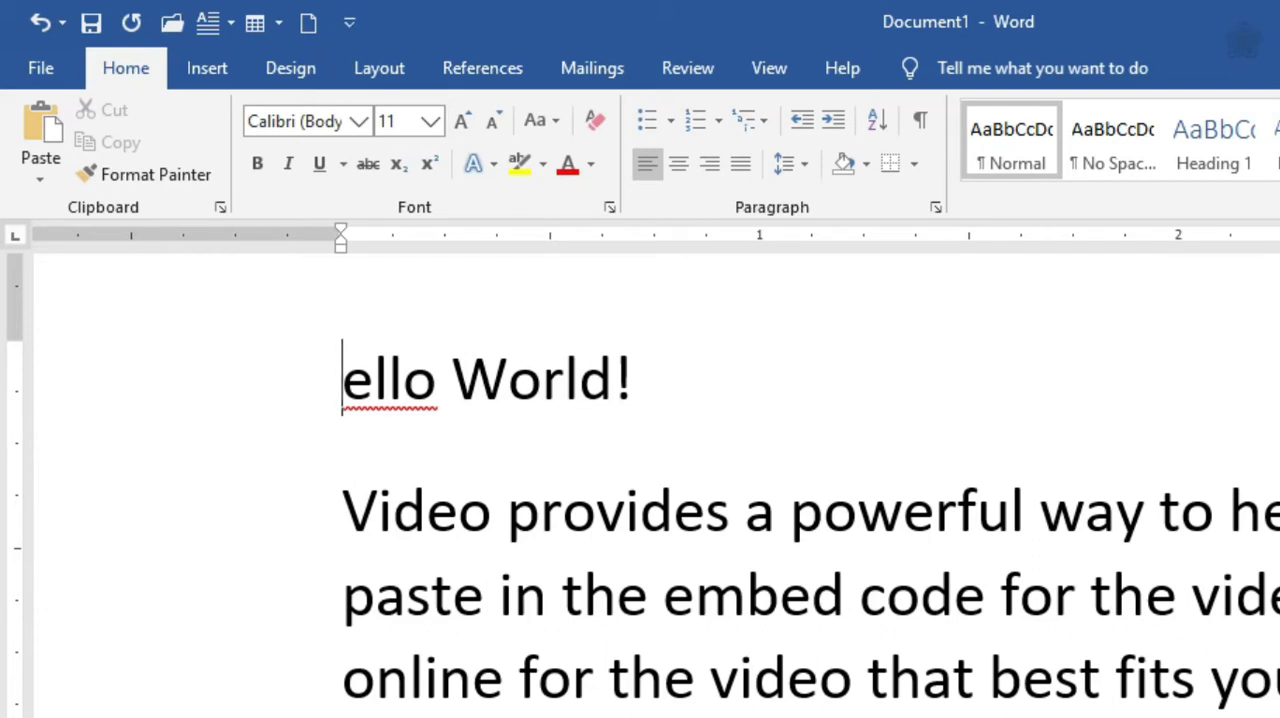
key("Right")
key("Right")
key("BackSpace")
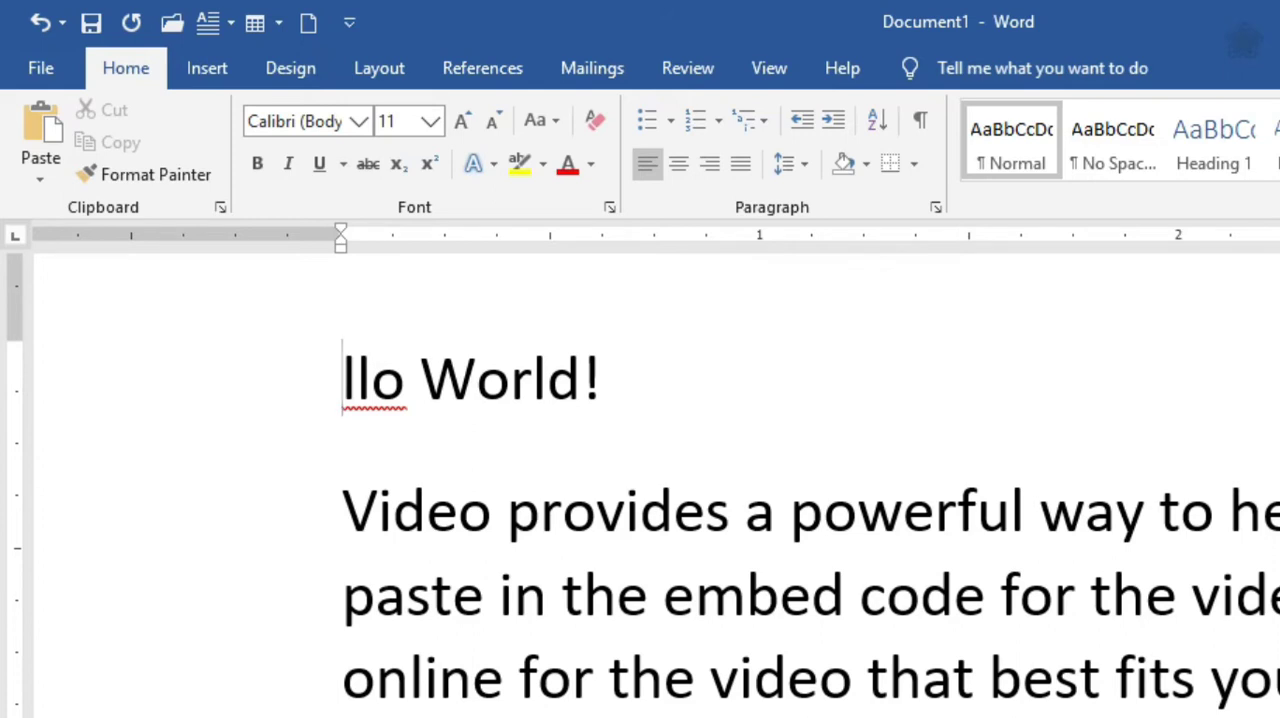
key("Delete")
key("Delete")
key("Delete")
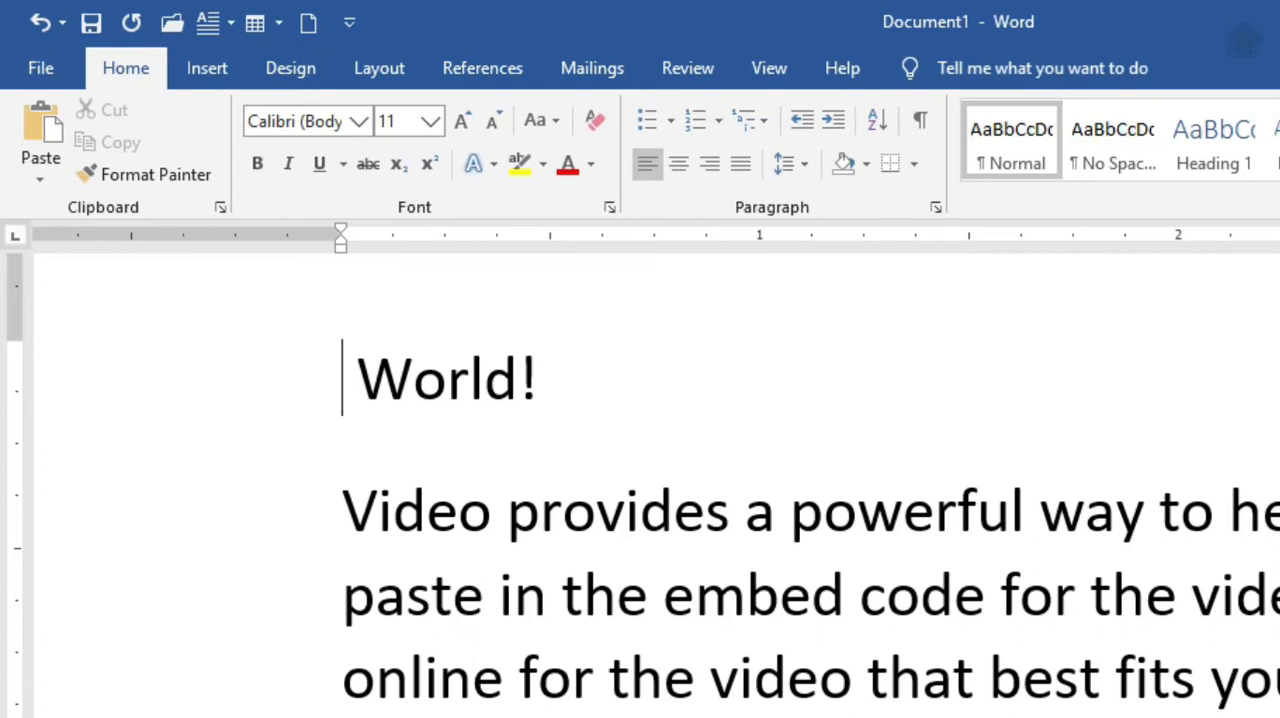
key("Delete")
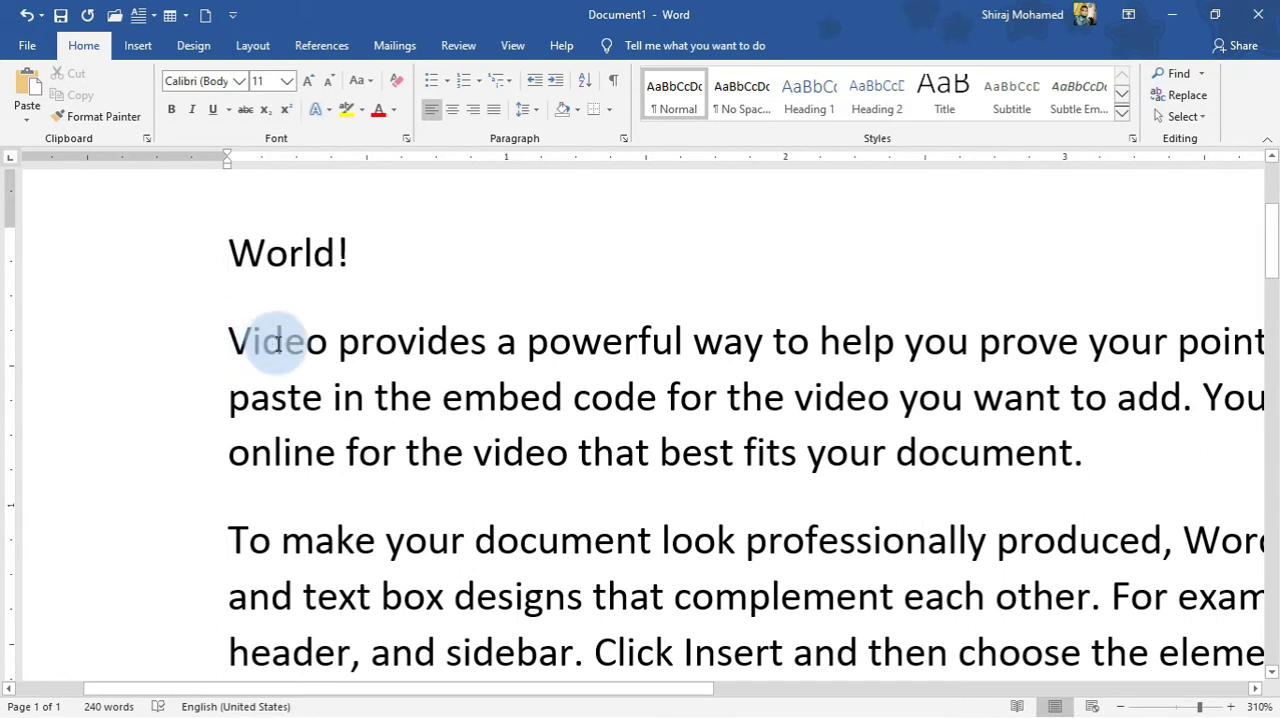
Select the word "Video" in the first sample paragraph two times, and return the insertion point to just before it.
left_click(225, 343)
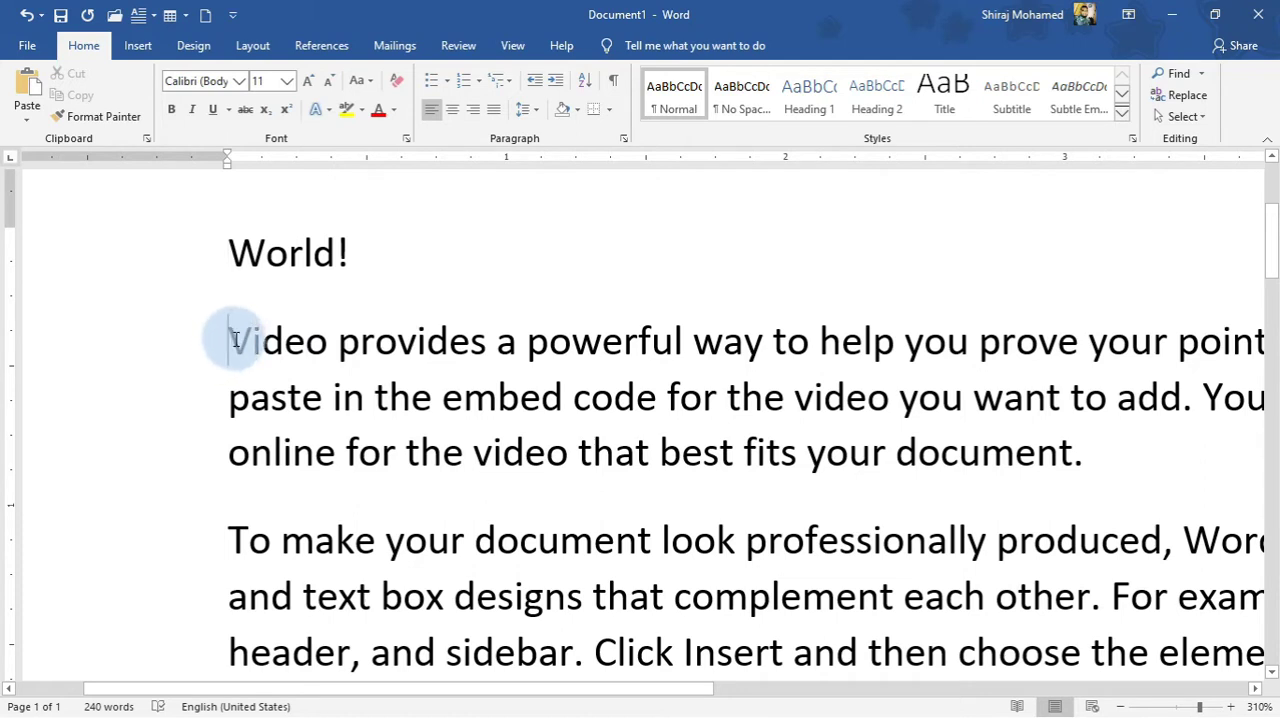
left_click_drag(232, 342, 320, 344)
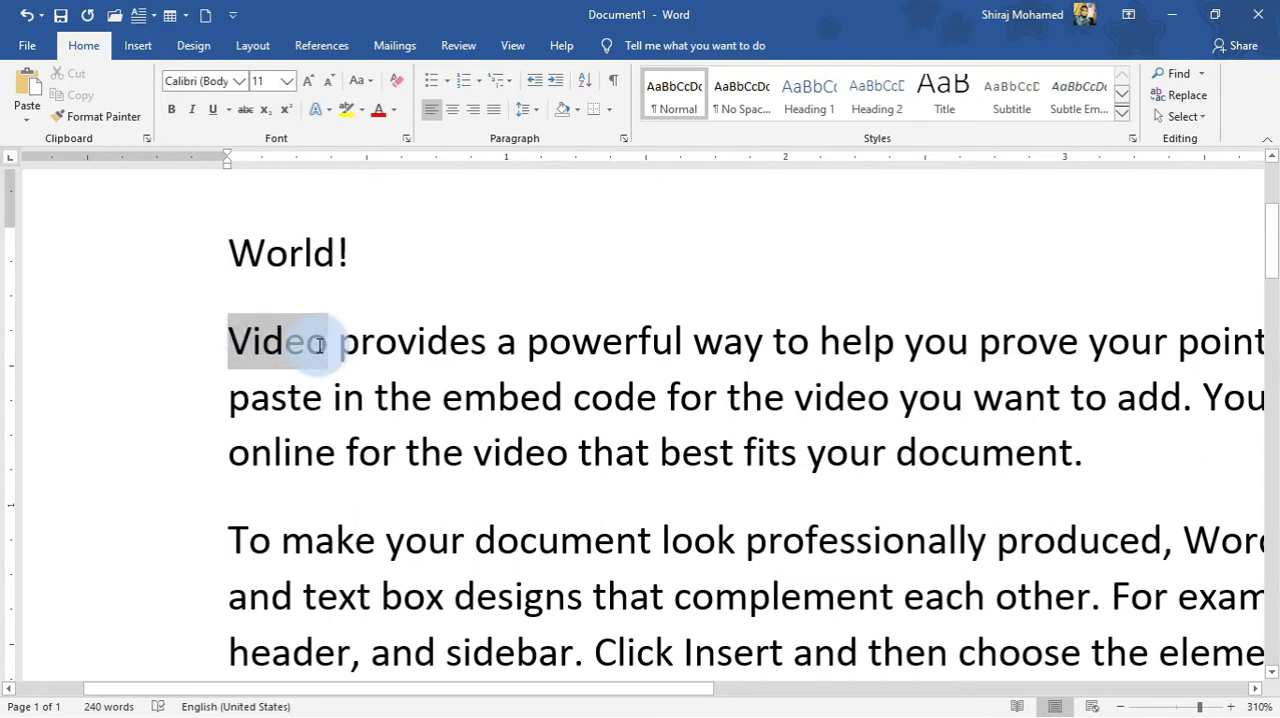
left_click(287, 343)
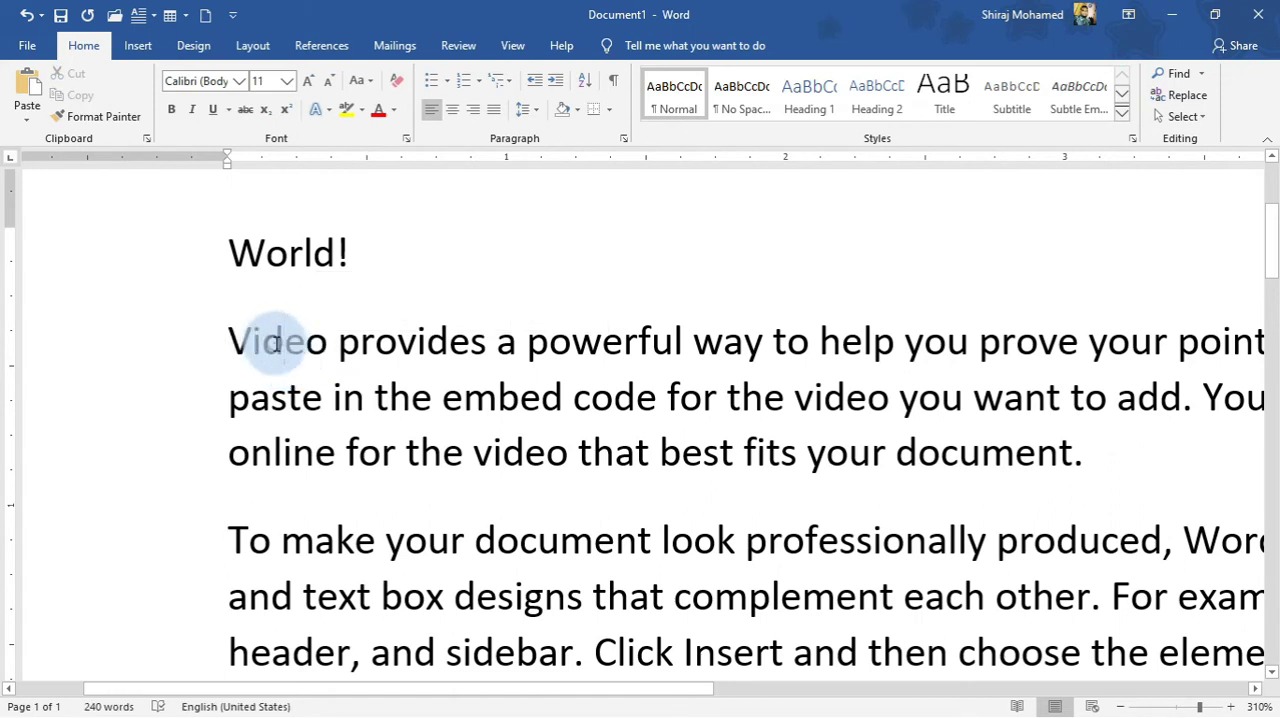
double_click(272, 343)
key("Left")
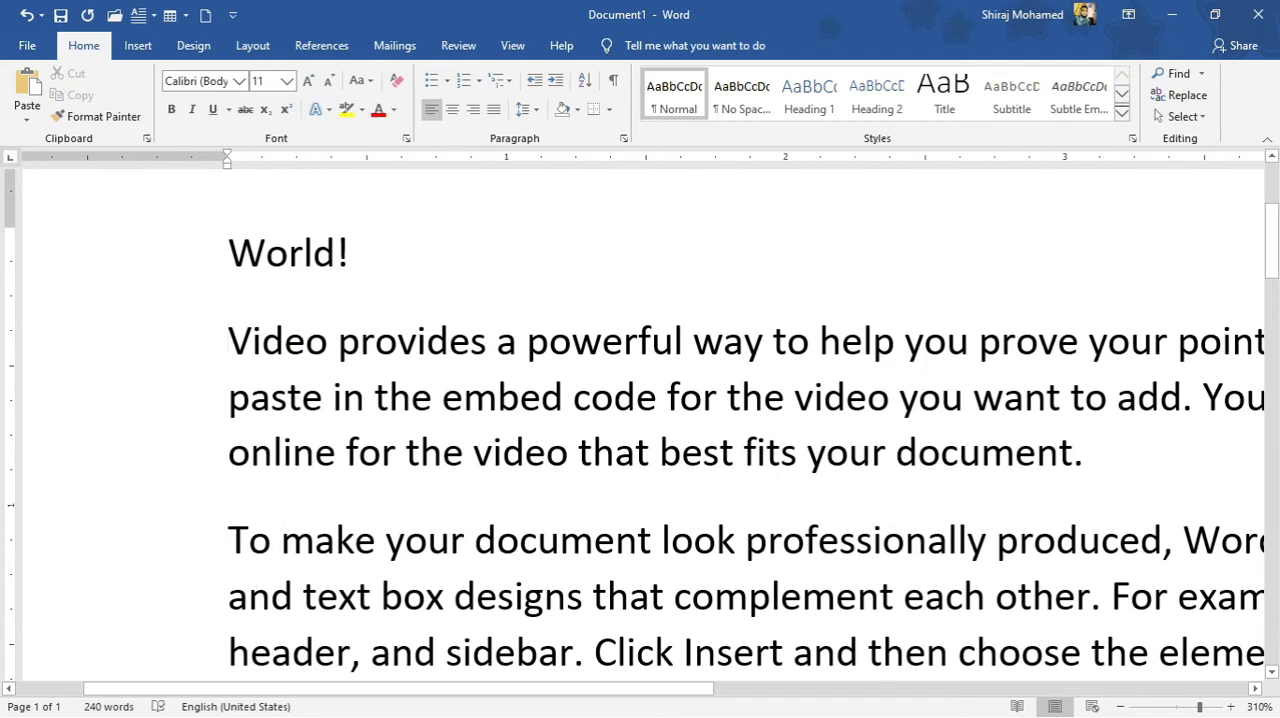
Extend a text selection character by character from before "Video" through "Video provides a powerful wa".
key("shift")
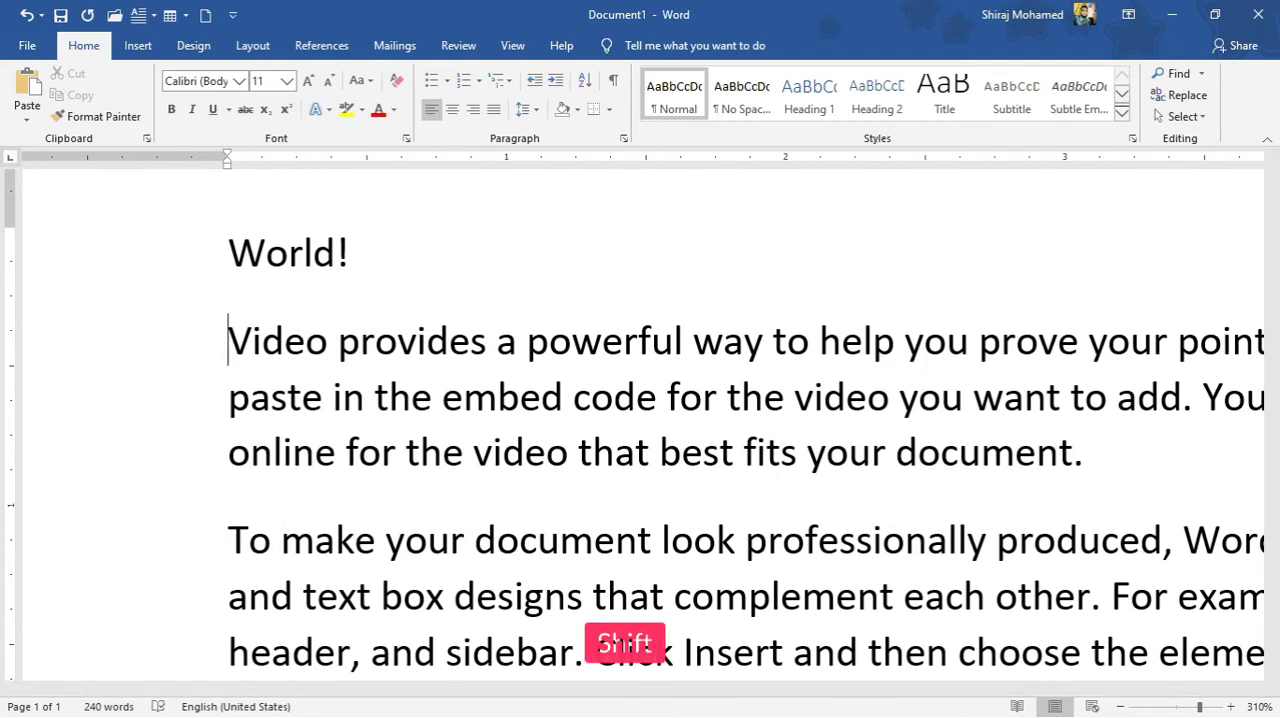
key("shift+Right")
key("shift+Right")
key("shift+Right")
key("shift+Right")
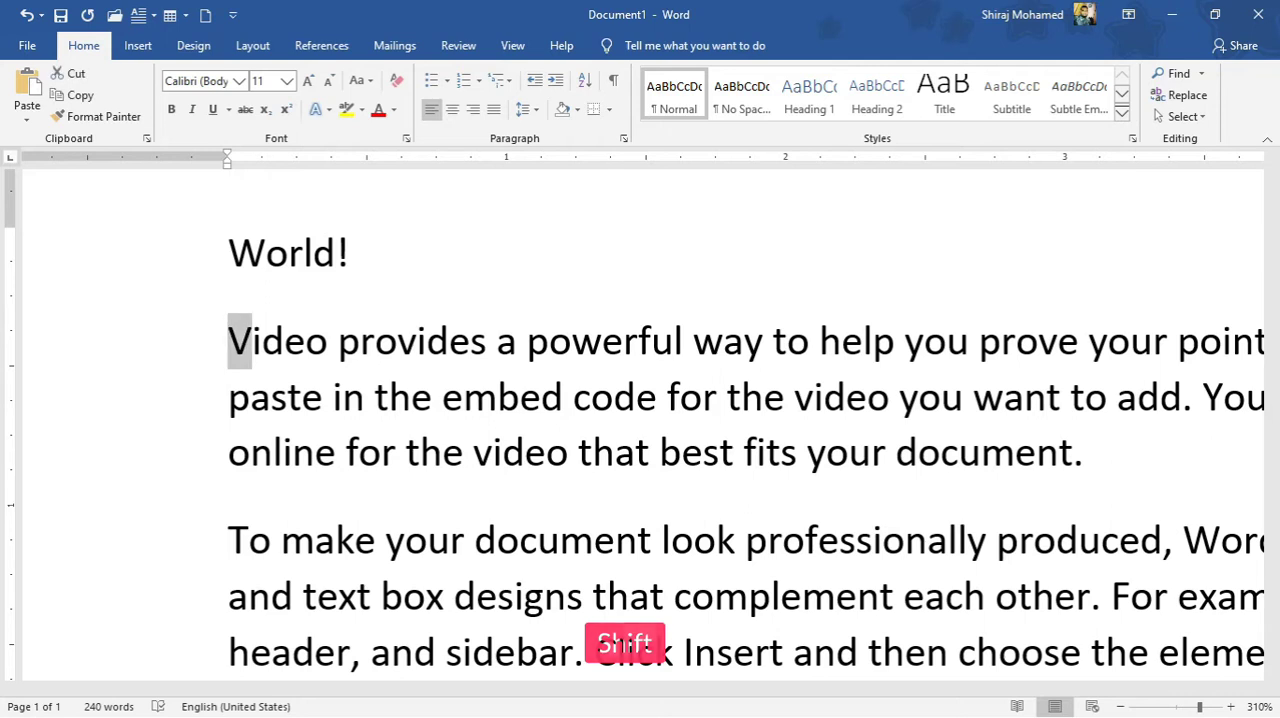
key("shift+Right")
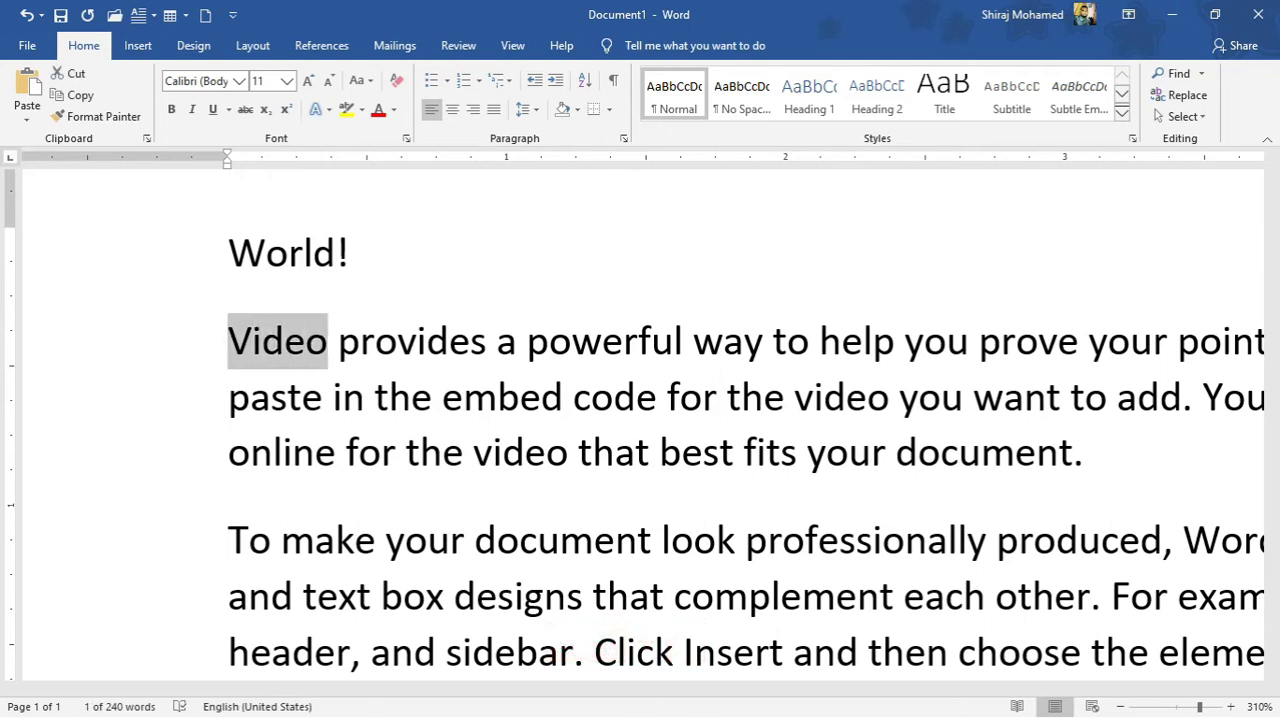
key("shift+Right")
key("shift+Right")
key("shift+Right")
key("shift+Right")
key("shift+Right")
key("shift+Right")
key("shift+Right")
key("shift+Right")
key("shift+Right")
key("shift+Right")
key("shift+Right")
key("shift+Right")
key("shift+Right")
key("shift+Right")
key("shift+Right")
key("shift+Right")
key("shift+Right")
key("shift+Right")
key("shift+Right")
key("shift+Right")
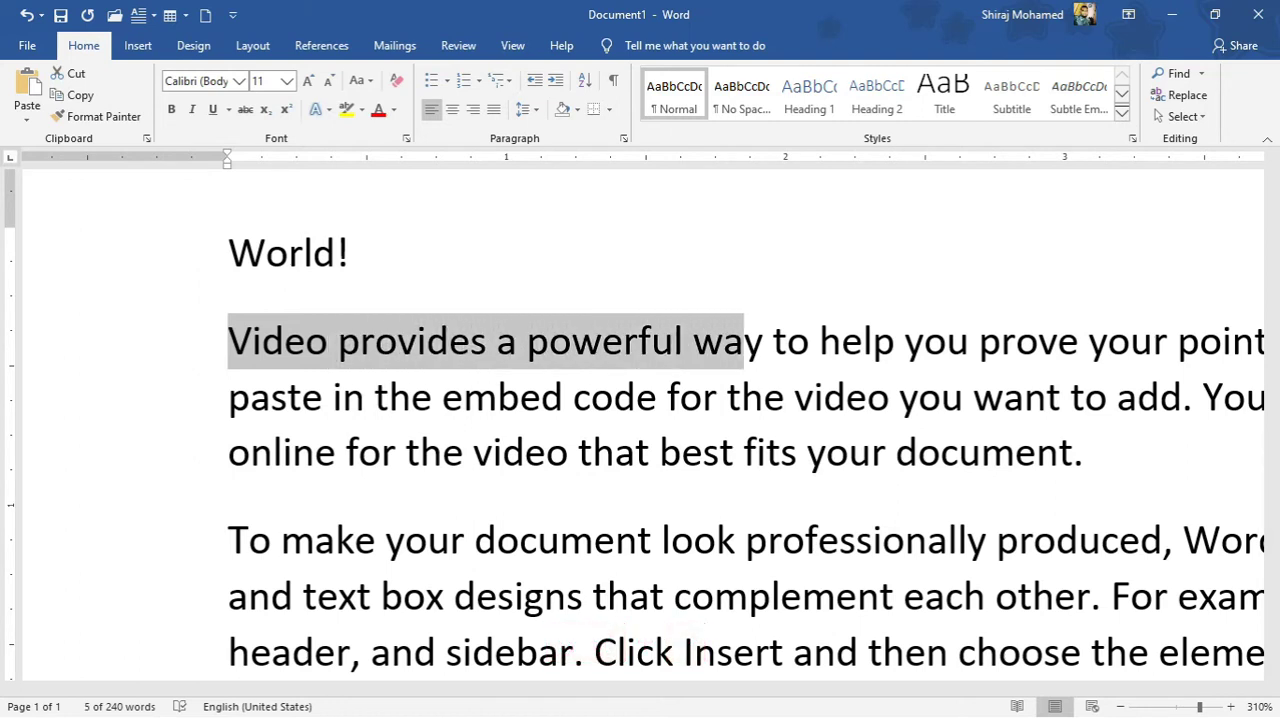
Shrink the text selection character by character back to the first letters of "Video".
key("shift+Left")
key("shift+Left")
key("shift+Left")
key("shift+Left")
key("shift+Left")
key("shift+Left")
key("shift+Left")
key("shift+Left")
key("shift+Left")
key("shift+Left")
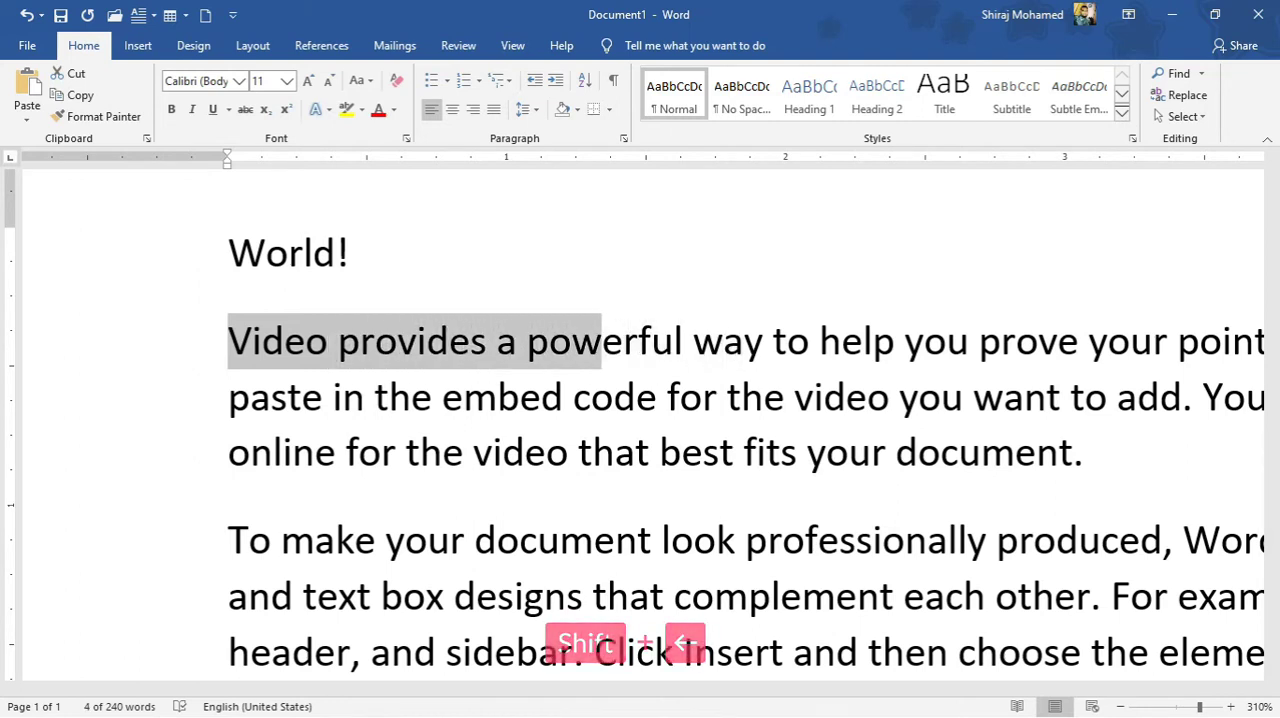
key("shift+Left")
key("shift+Left")
key("shift+Left")
key("shift+Left")
key("shift+Left")
key("shift+Left")
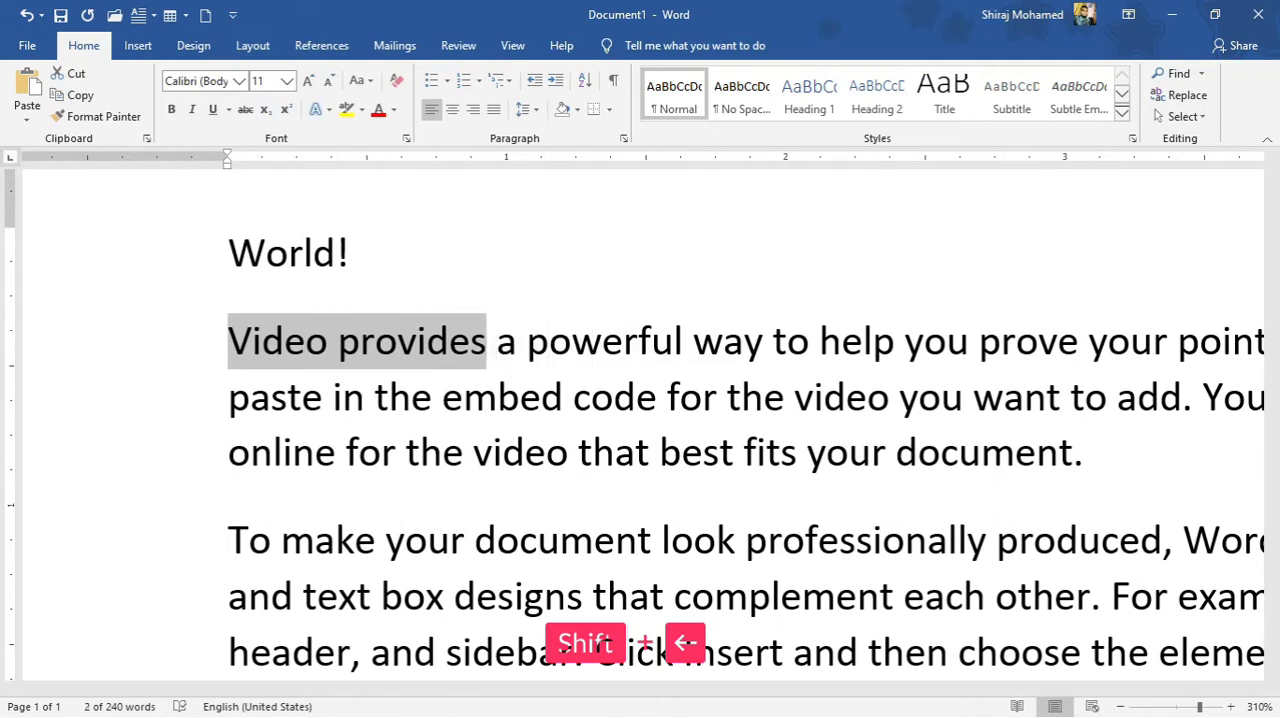
key("shift+Left")
key("shift+Left")
key("shift+Left")
key("shift+Left")
key("shift+Left")
key("shift+Left")
key("shift+Left")
key("shift+Left")
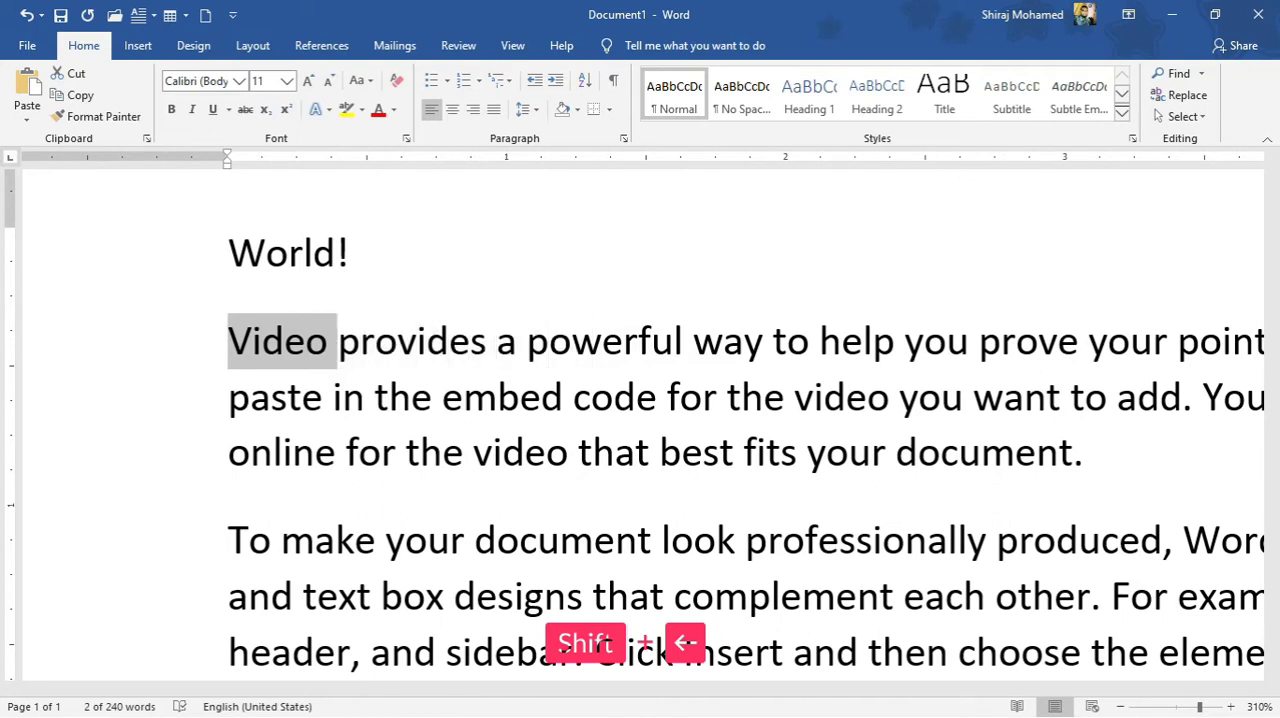
key("shift+Left")
Extend the selection down to "pas" on the paragraph's second line and reduce it back up, repeating this line by line.
key("shift+Down")
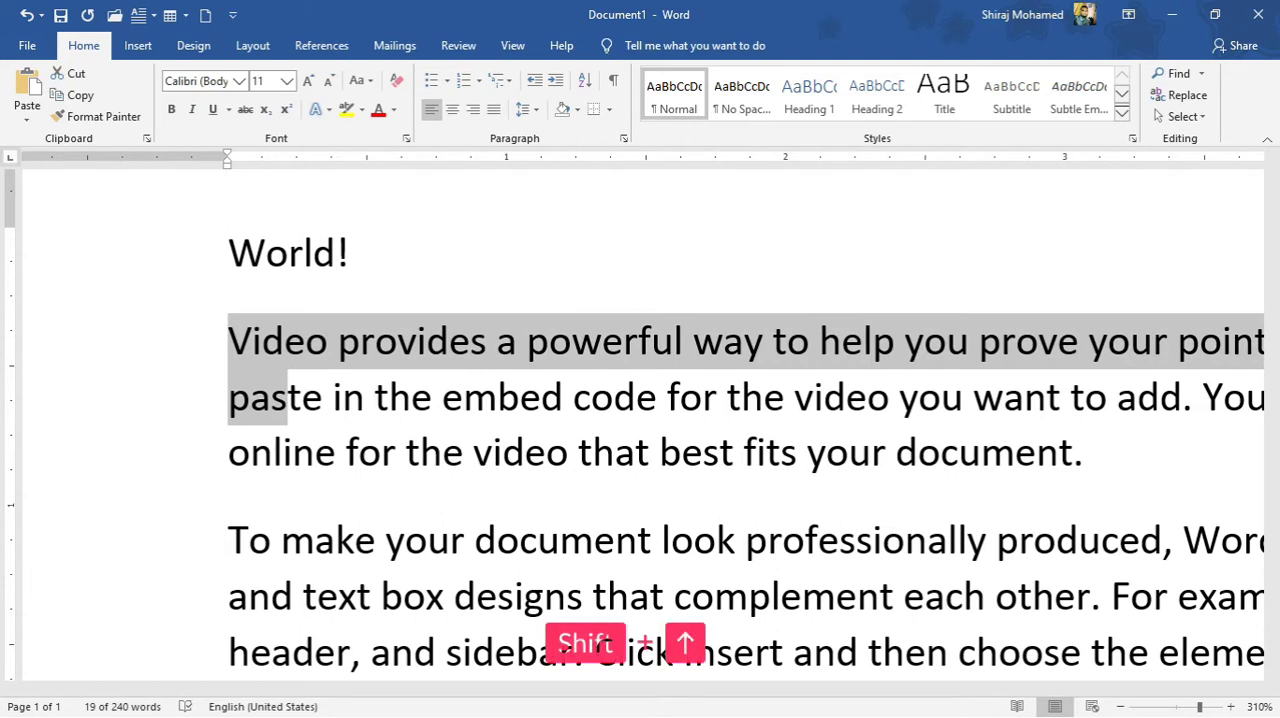
key("shift+Up")
key("shift+Down")
key("shift+Down")
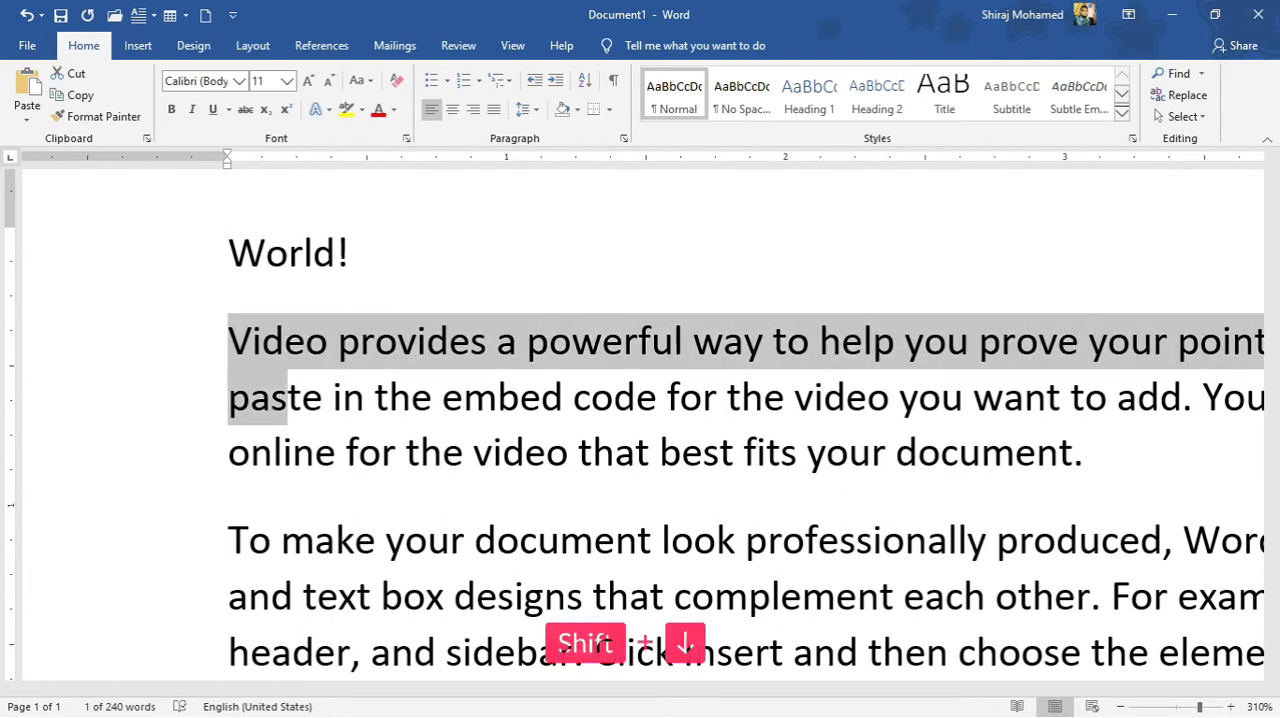
key("shift+Up")
key("shift+Up")
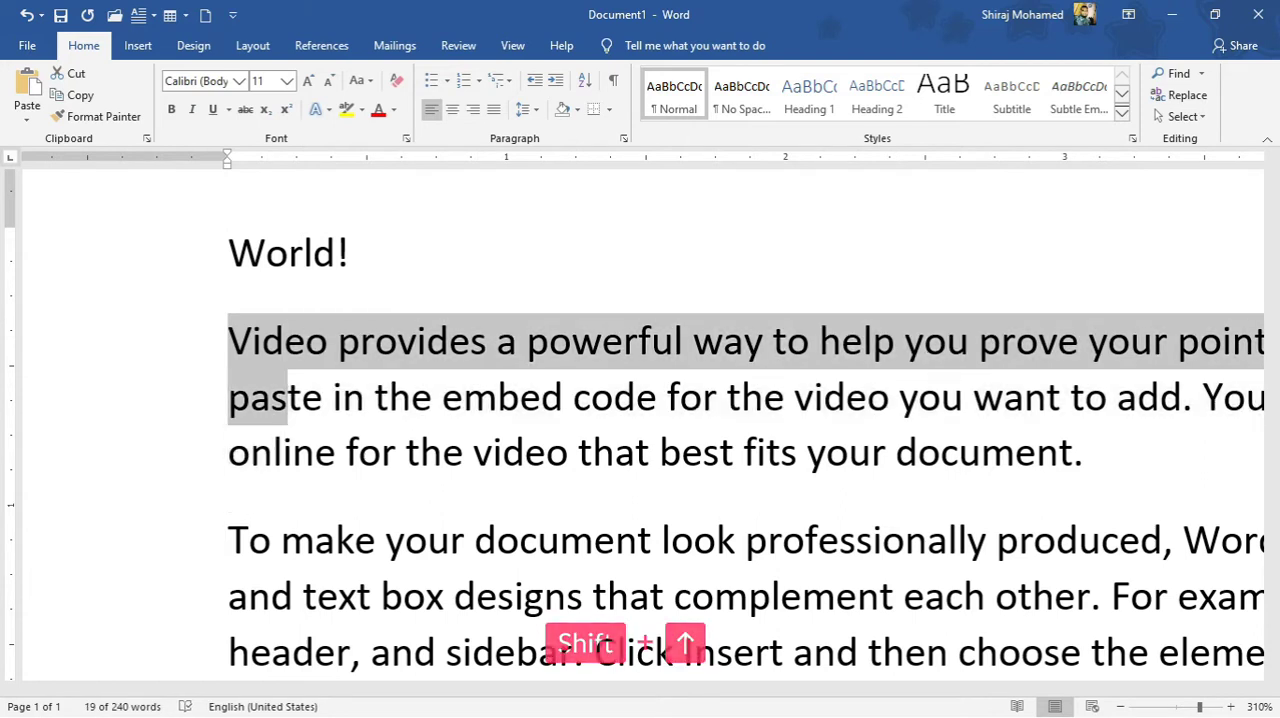
Clear the selection by placing the insertion point right after "paste" in the first sample paragraph.
left_click(321, 378)
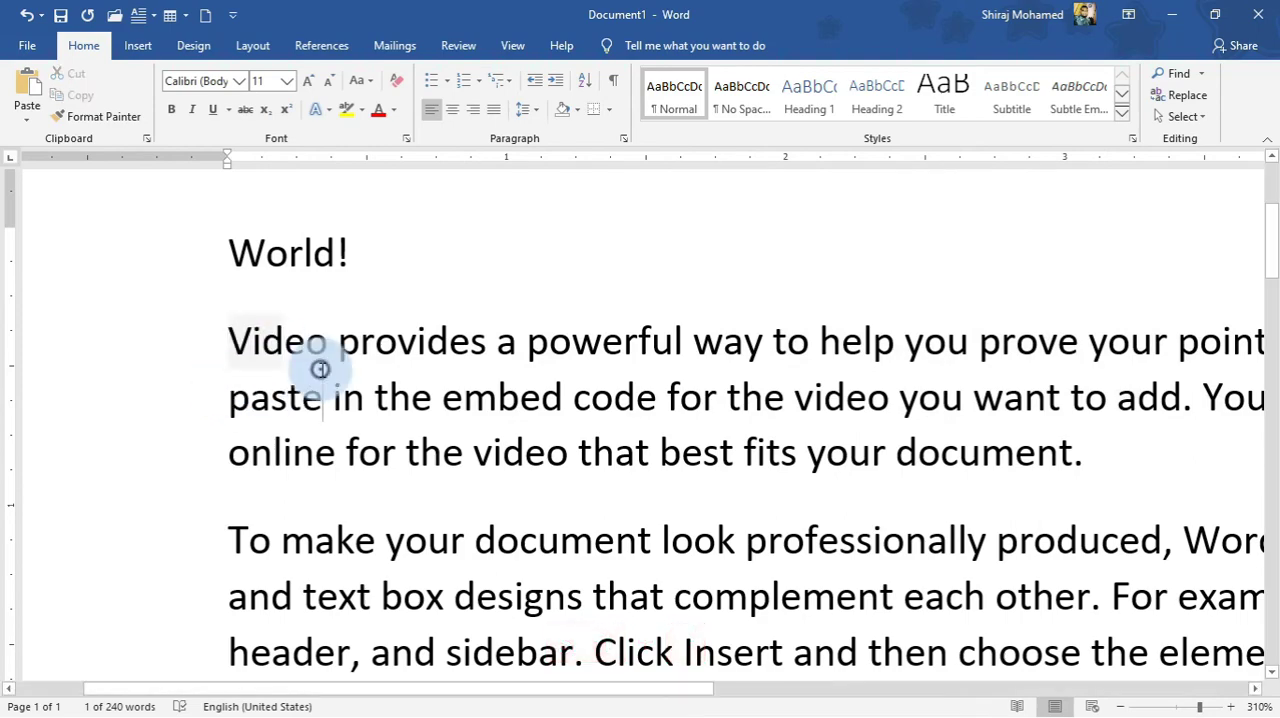
scroll(400, 371, "down", 6, "ctrl")
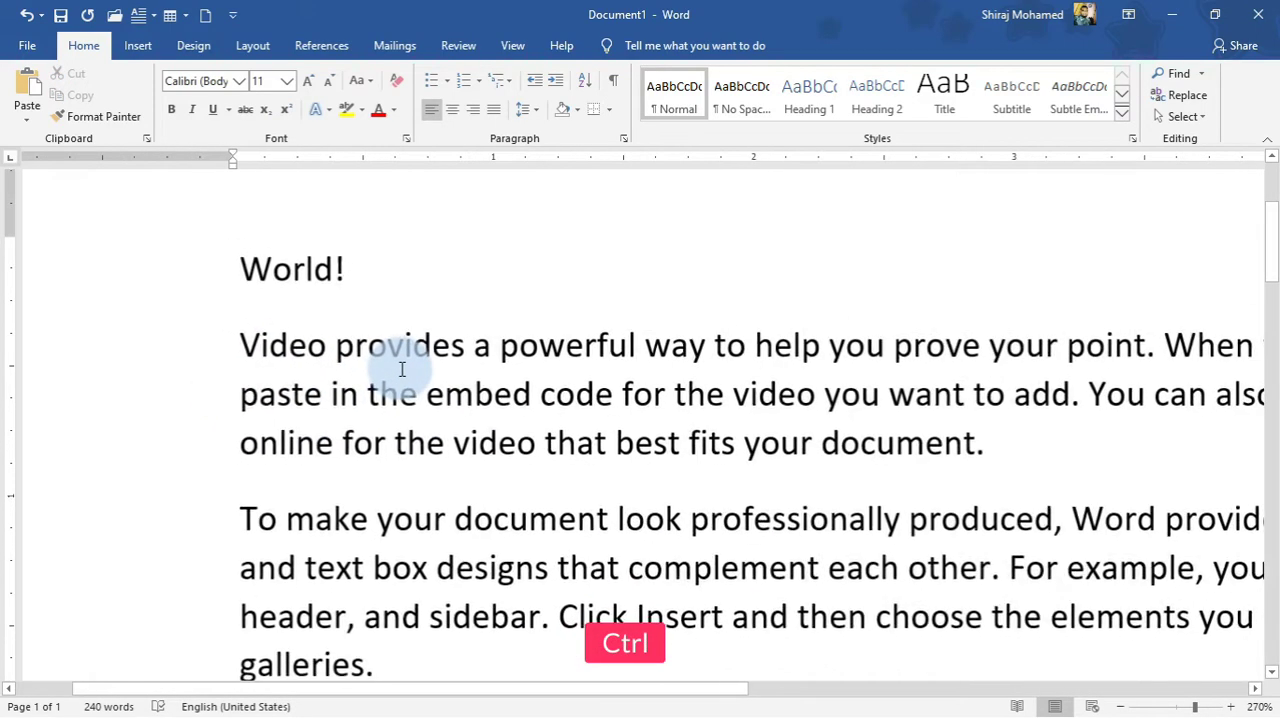
scroll(401, 370, "down", 4, "ctrl")
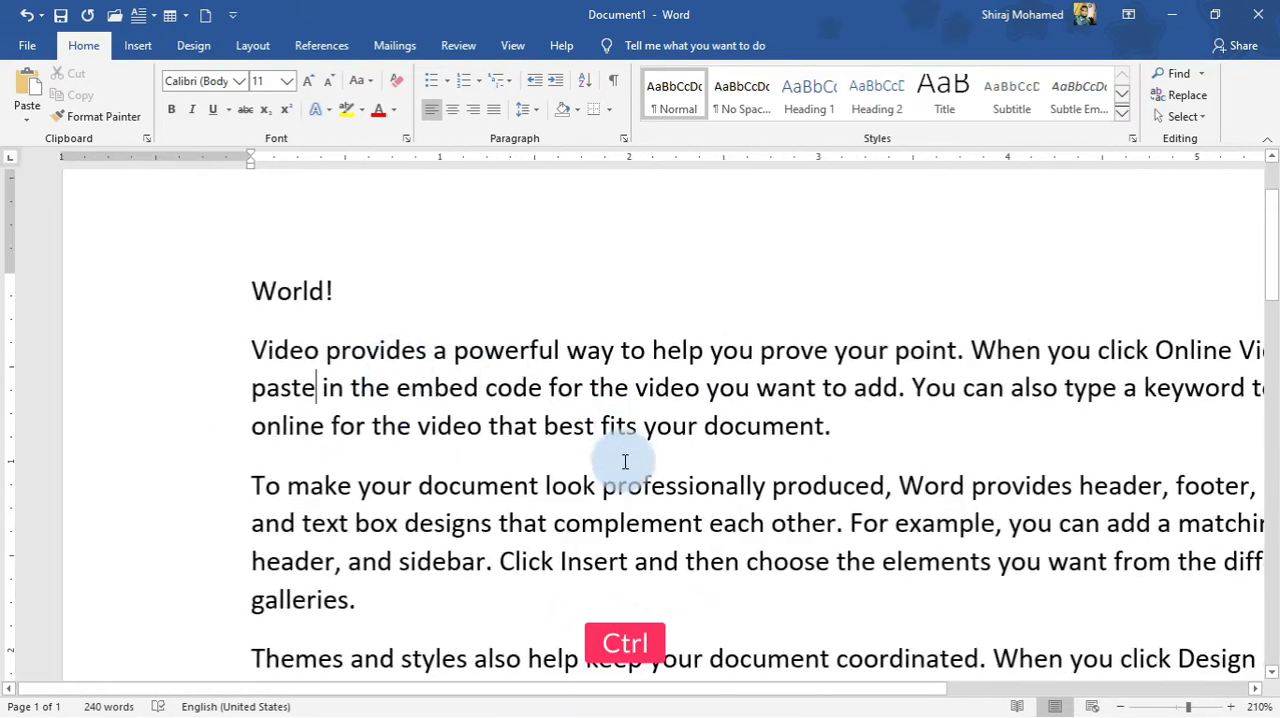
left_click_drag(744, 690, 872, 692)
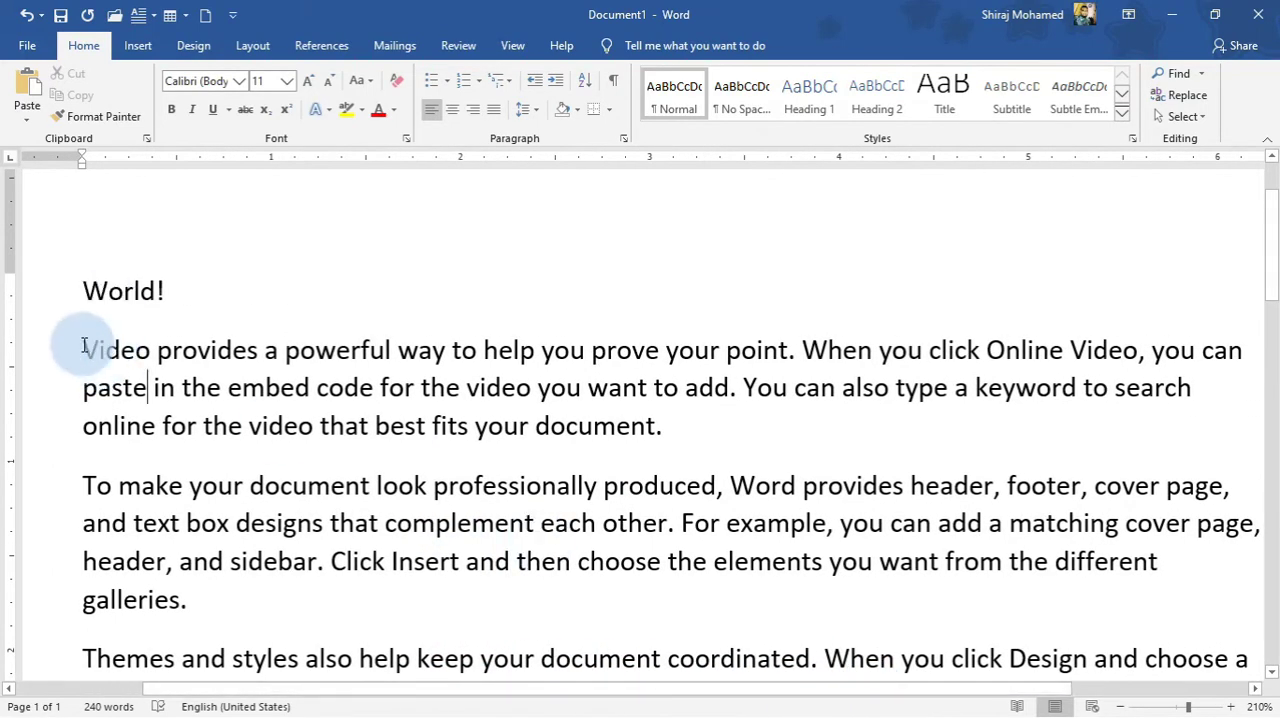
Select the whole first sample paragraph from "Video" to "document." and clear the selection by placing the insertion point after "for".
left_click_drag(84, 345, 248, 389)
left_click(87, 345)
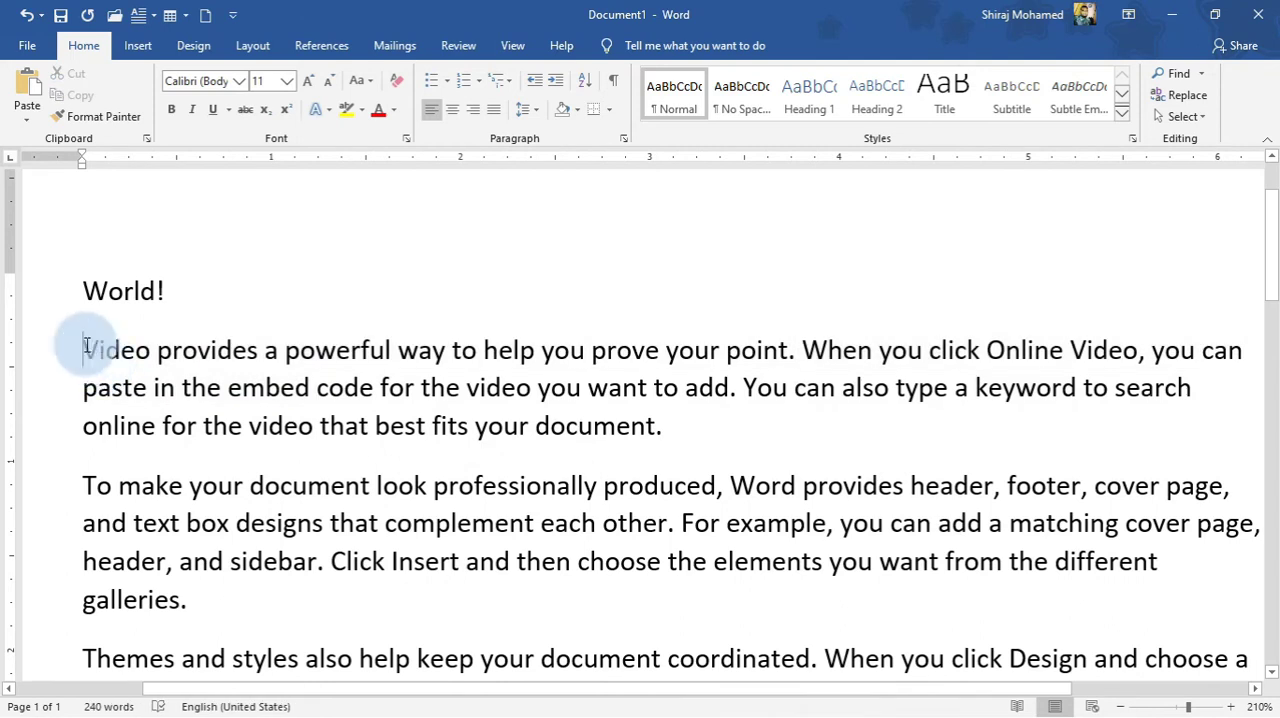
left_click(83, 346)
left_click(79, 348)
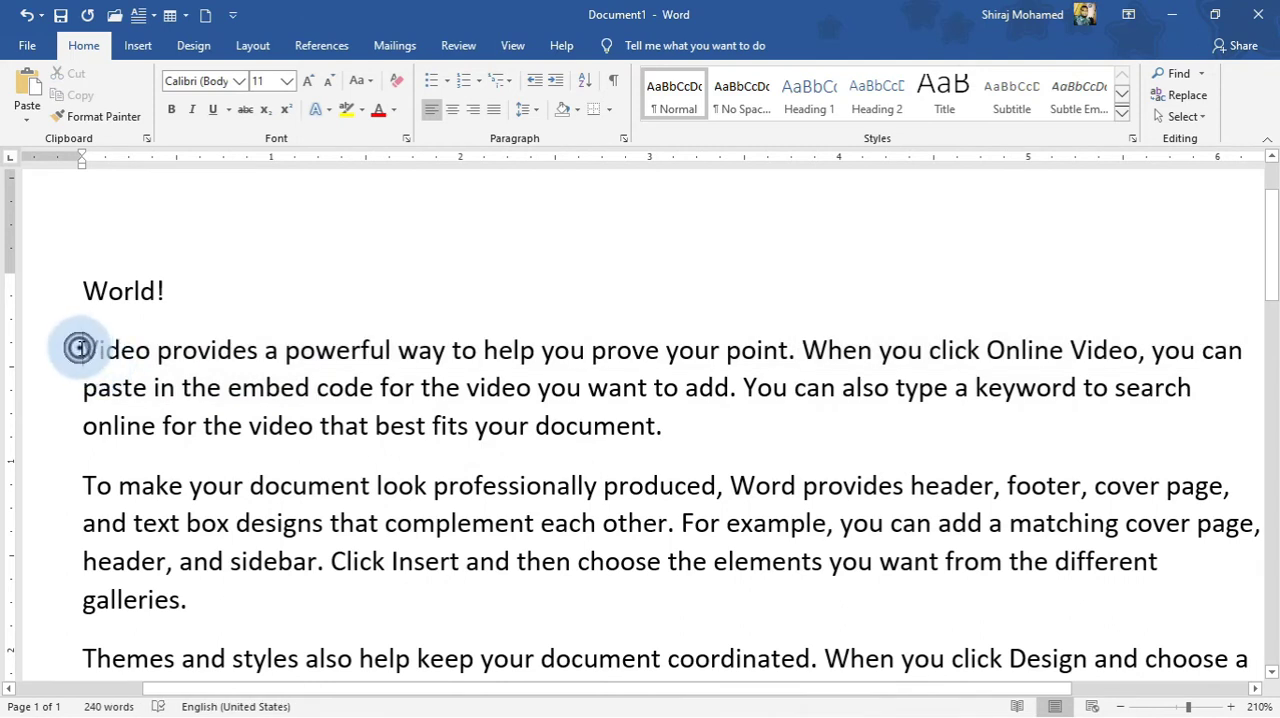
left_click_drag(79, 348, 664, 435)
left_click(414, 388)
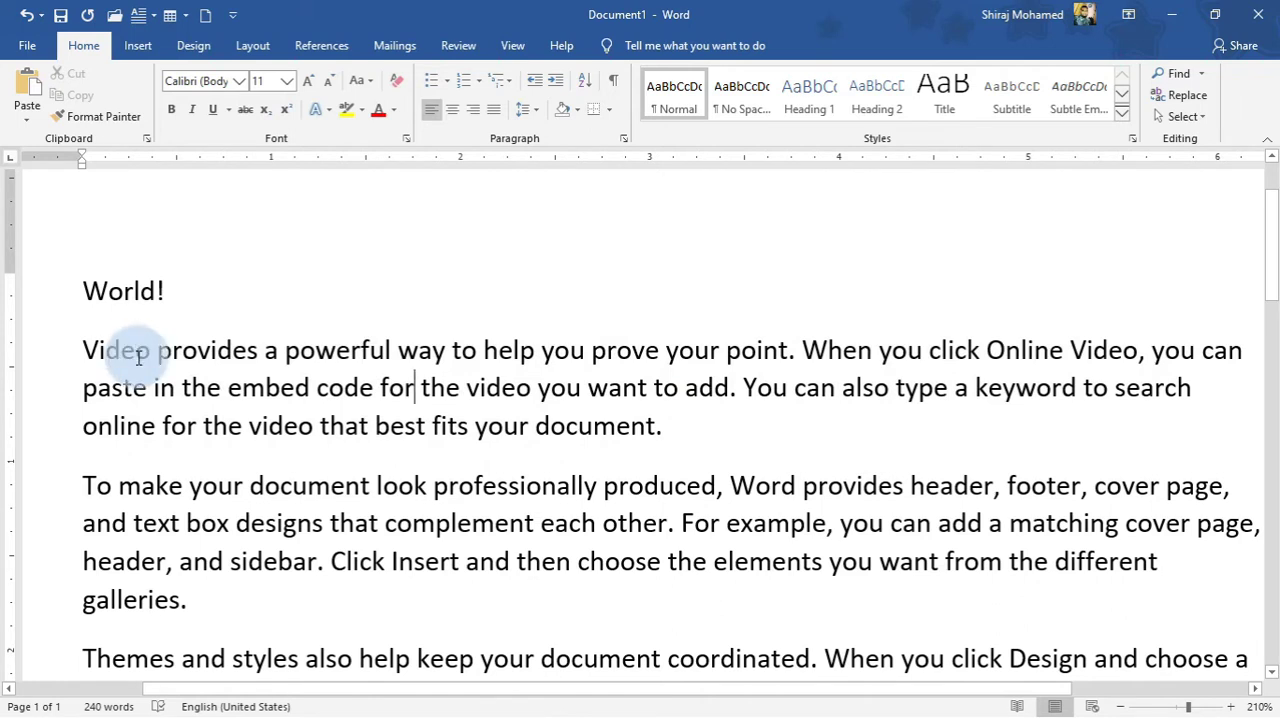
Select the single word "Video", clear that selection, and select the entire first sample paragraph.
double_click(118, 350)
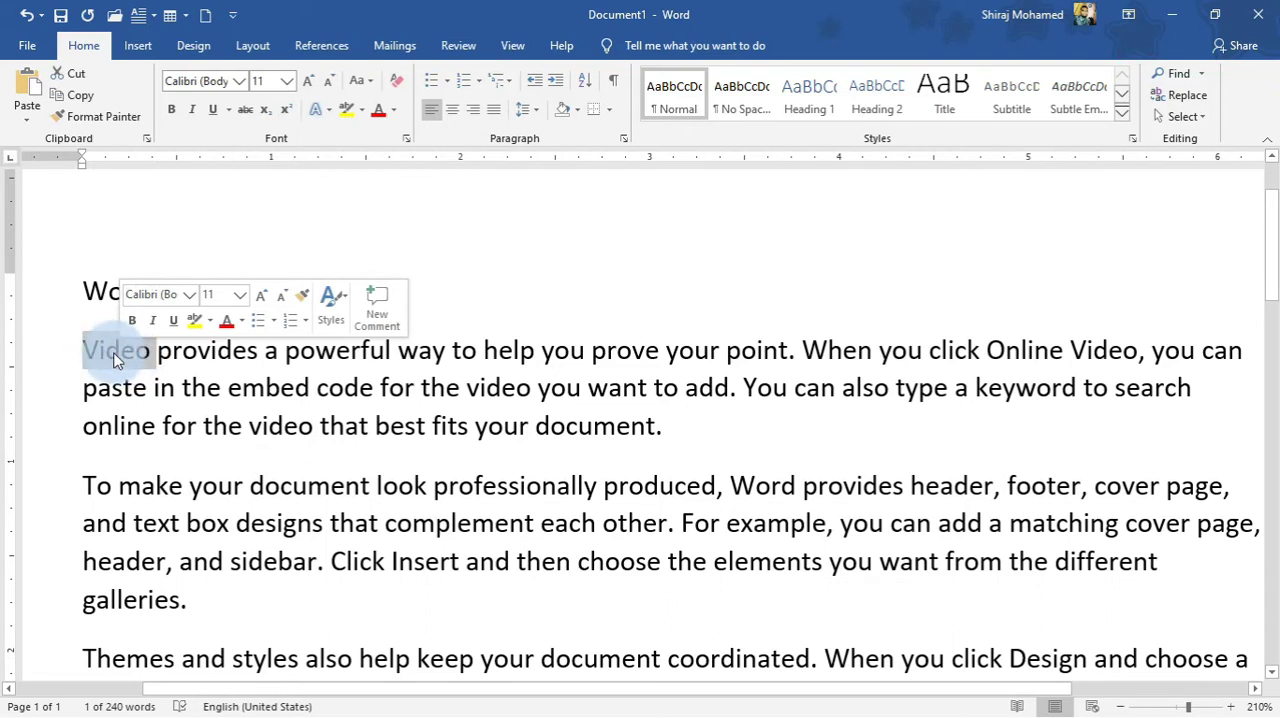
left_click(316, 387)
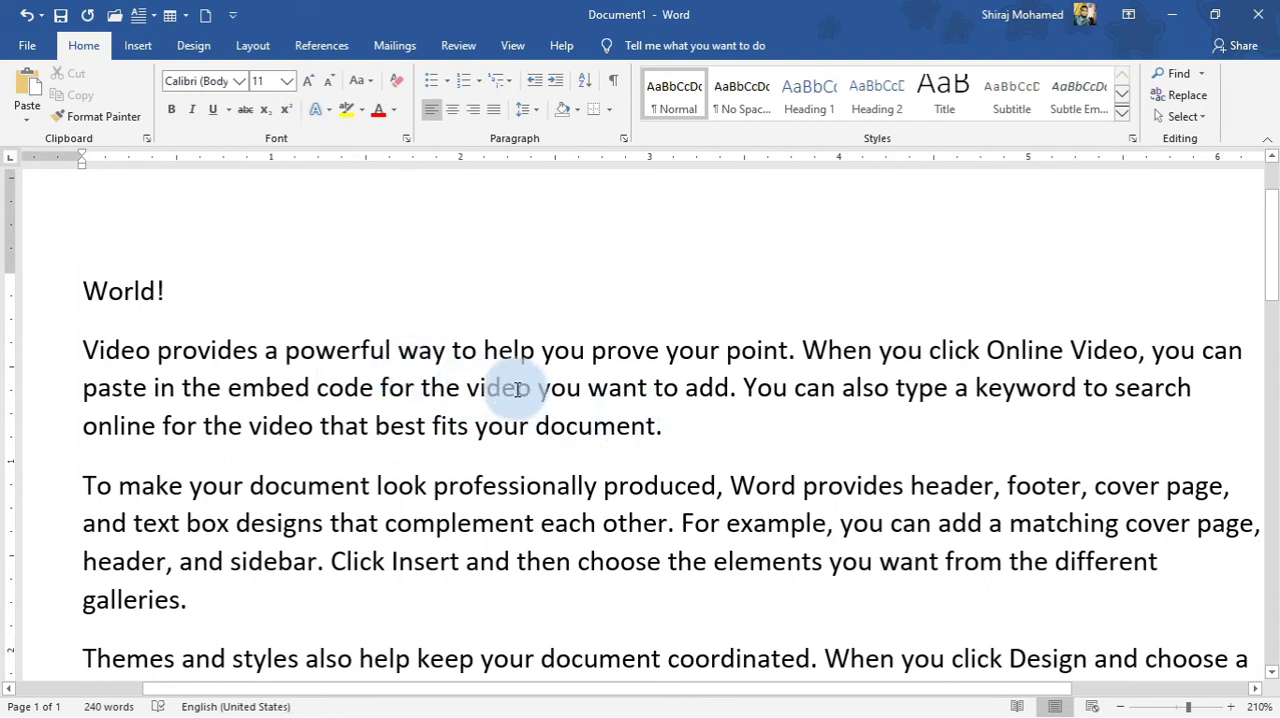
triple_click(508, 388)
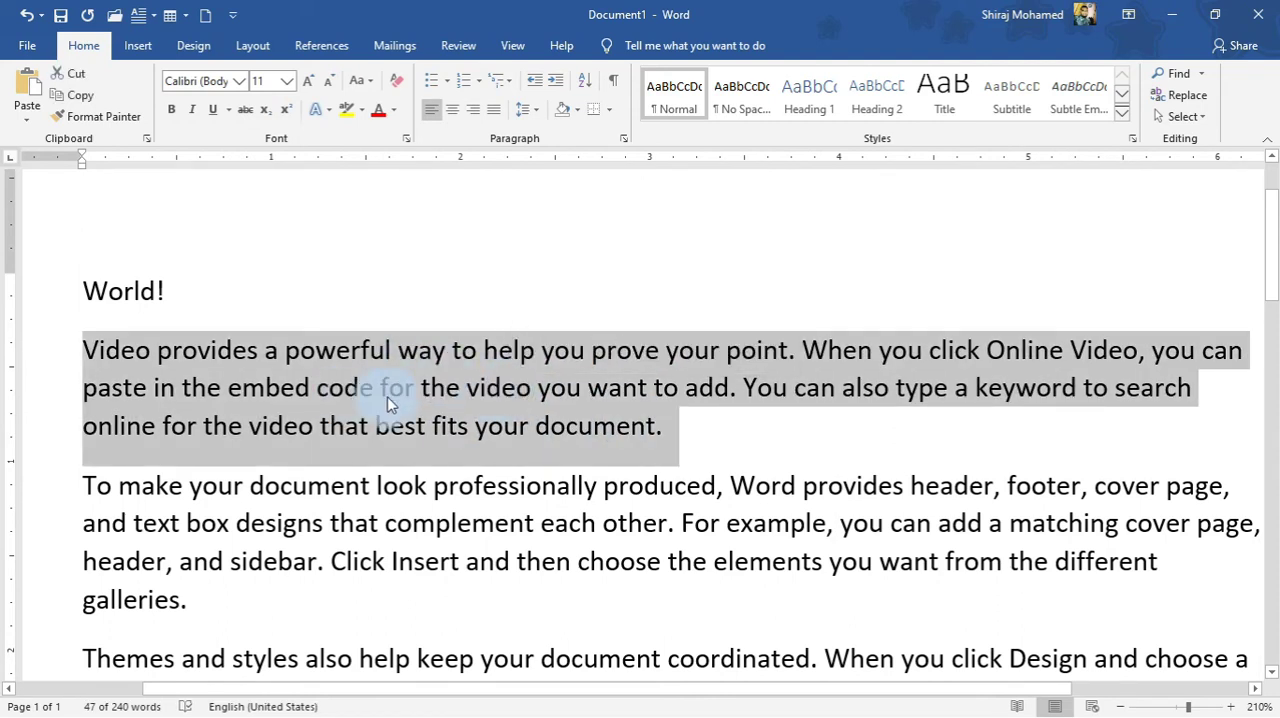
Extend a selection line by line from before "Video" through the first sample paragraph's three lines, and clear it.
left_click(82, 345)
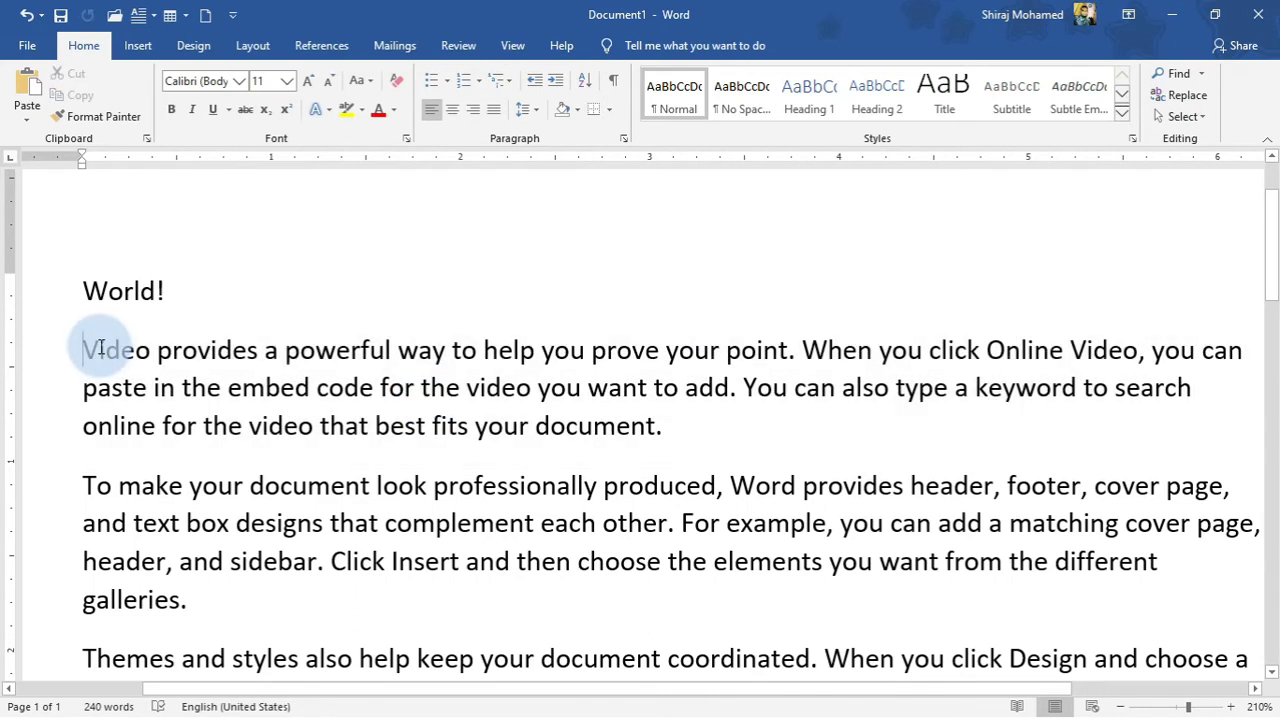
key("shift+Down")
key("shift+Down")
key("shift+Down")
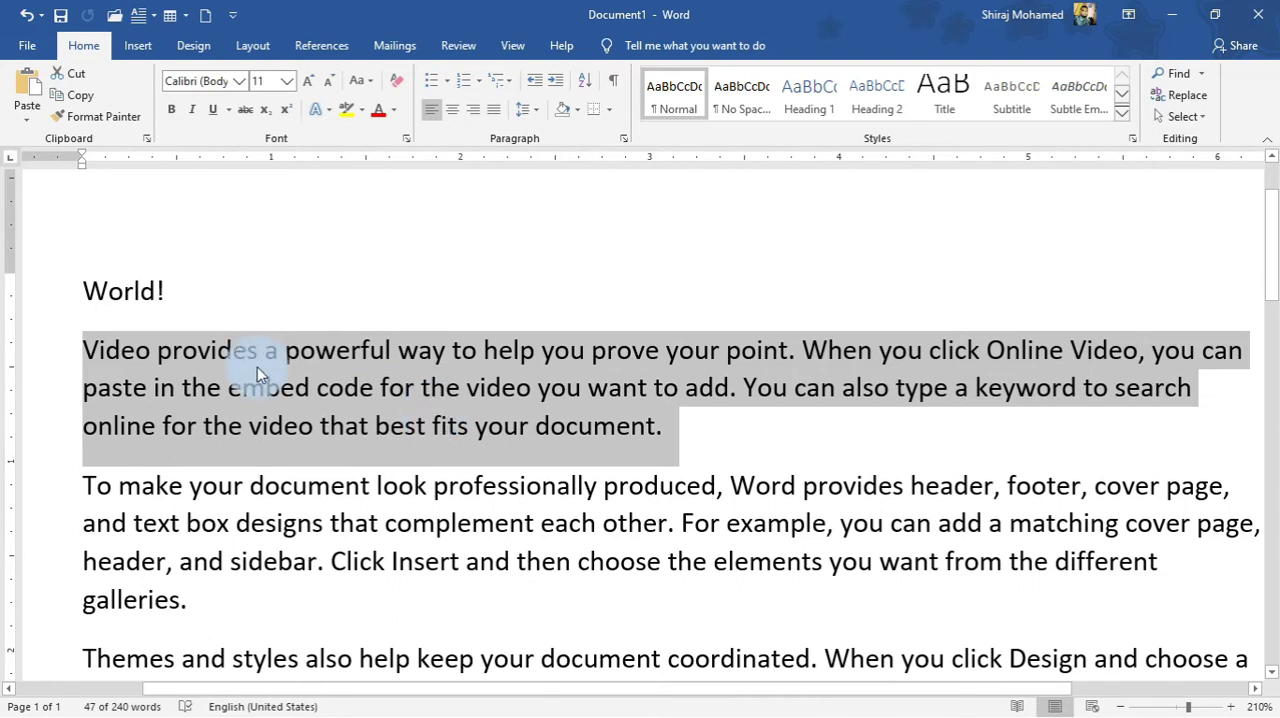
left_click(122, 355)
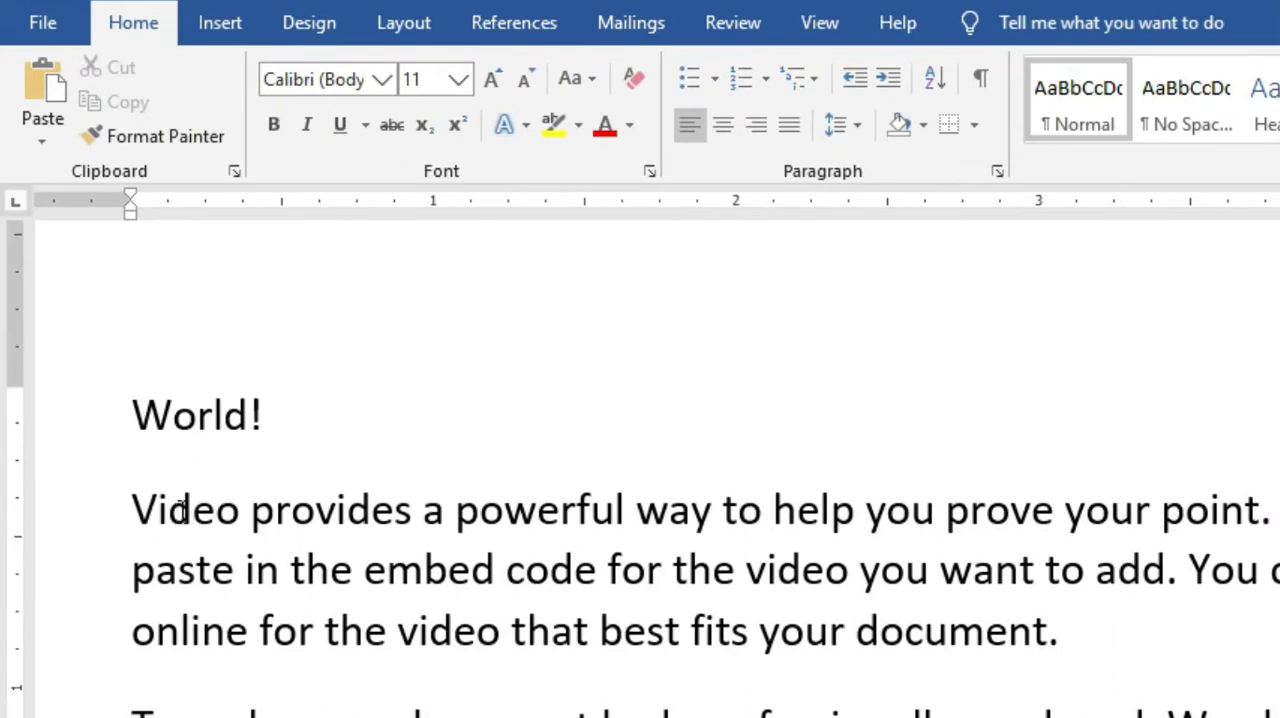
Copy the word "Video" at the start of the first sample paragraph.
left_click(176, 511)
double_click(176, 511)
key("ctrl+c")
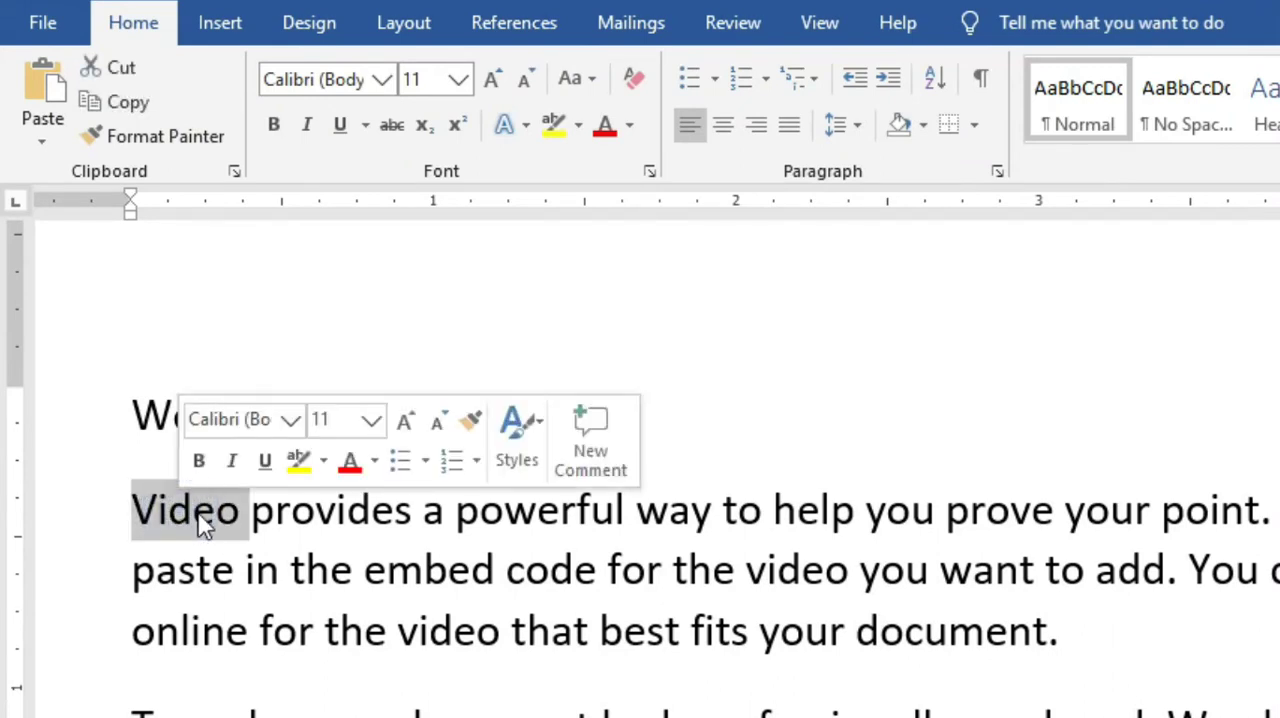
right_click(200, 524)
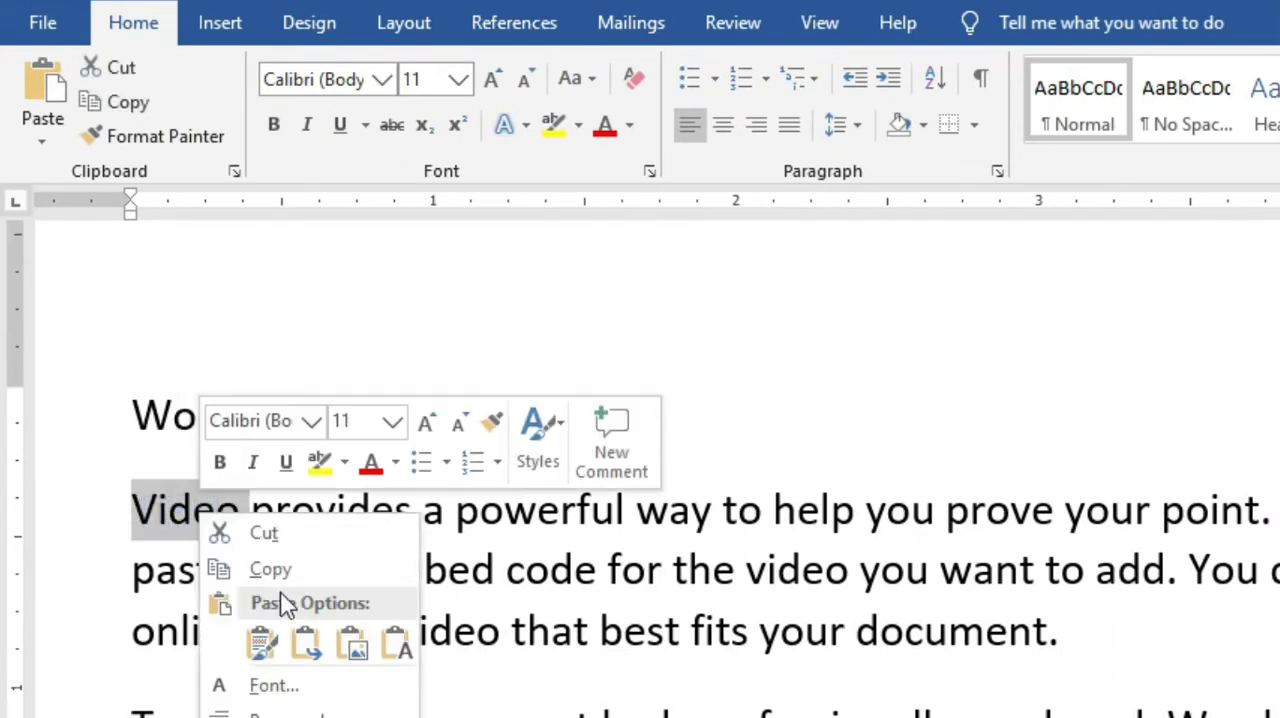
key("Escape")
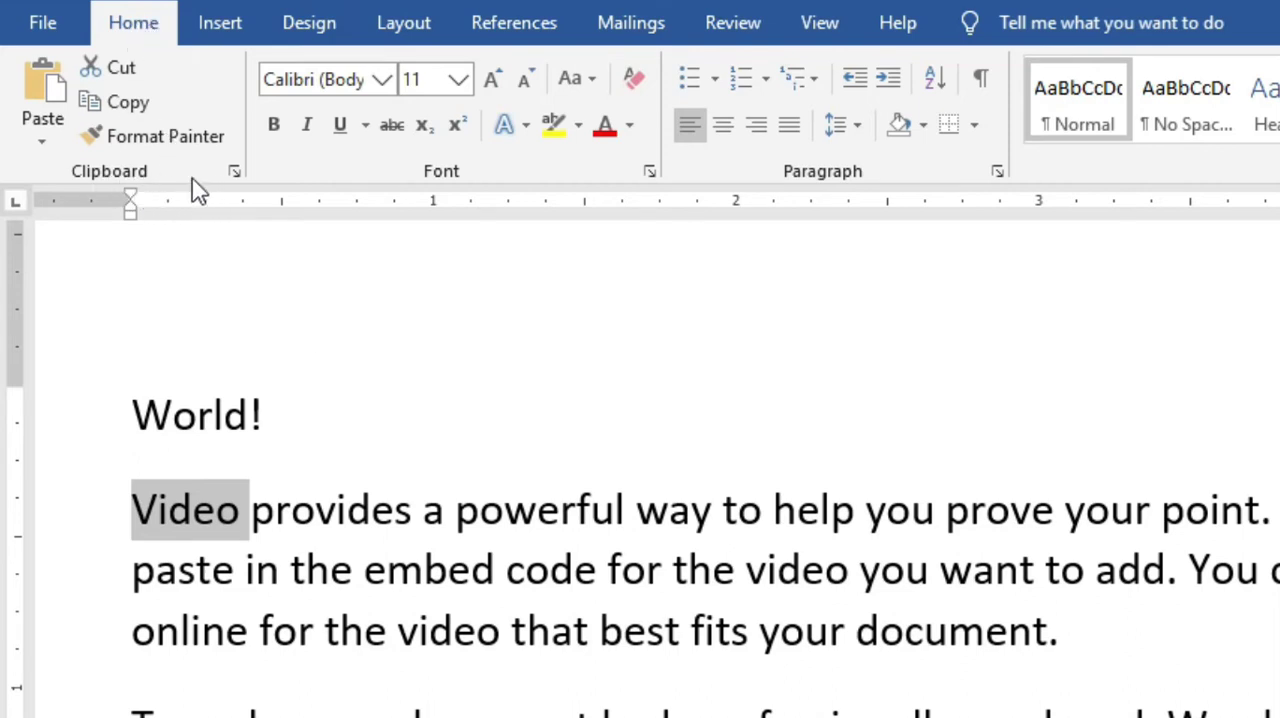
Check the copied item on the Clipboard and paste "Video" after "World!" on the first line.
left_click(236, 175)
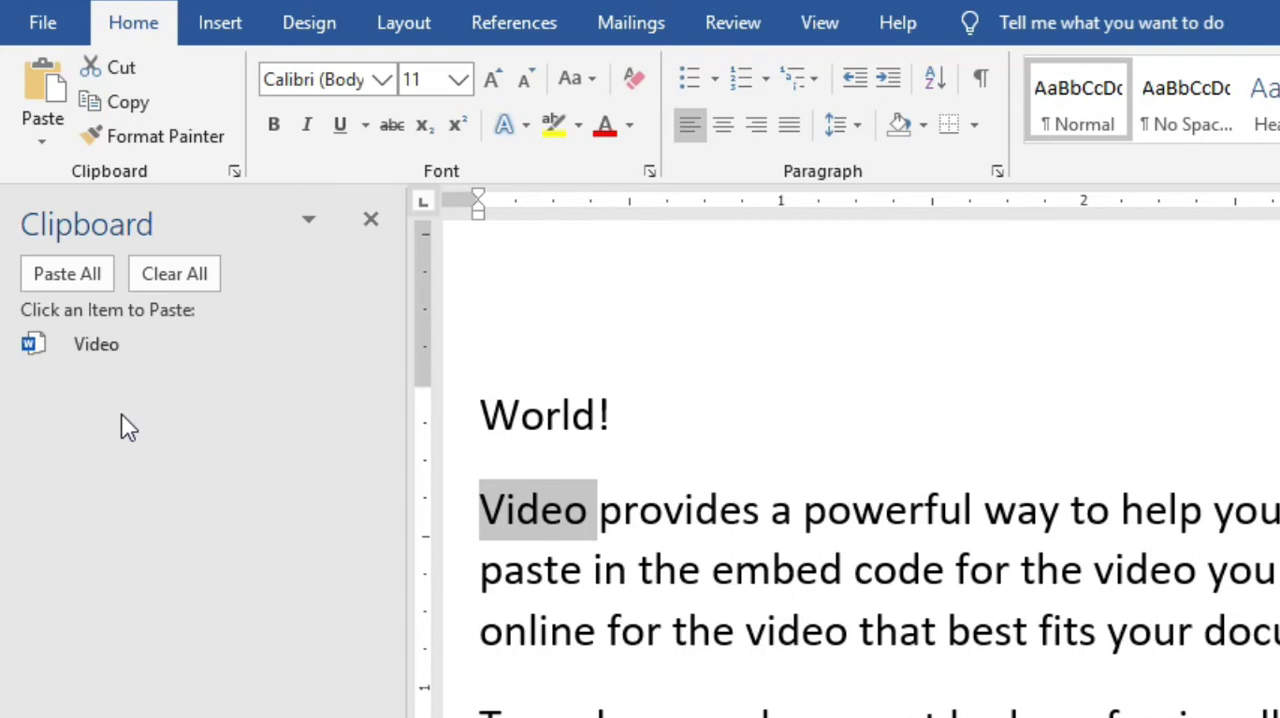
left_click(372, 221)
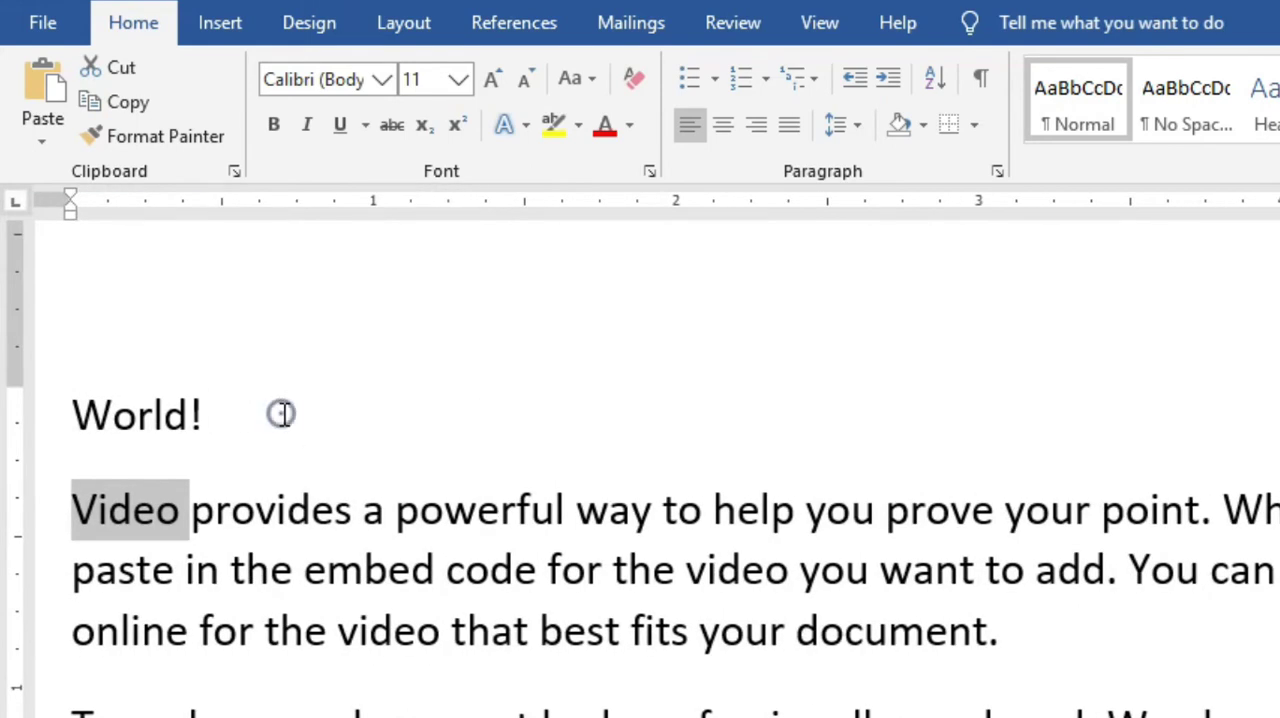
left_click(281, 414)
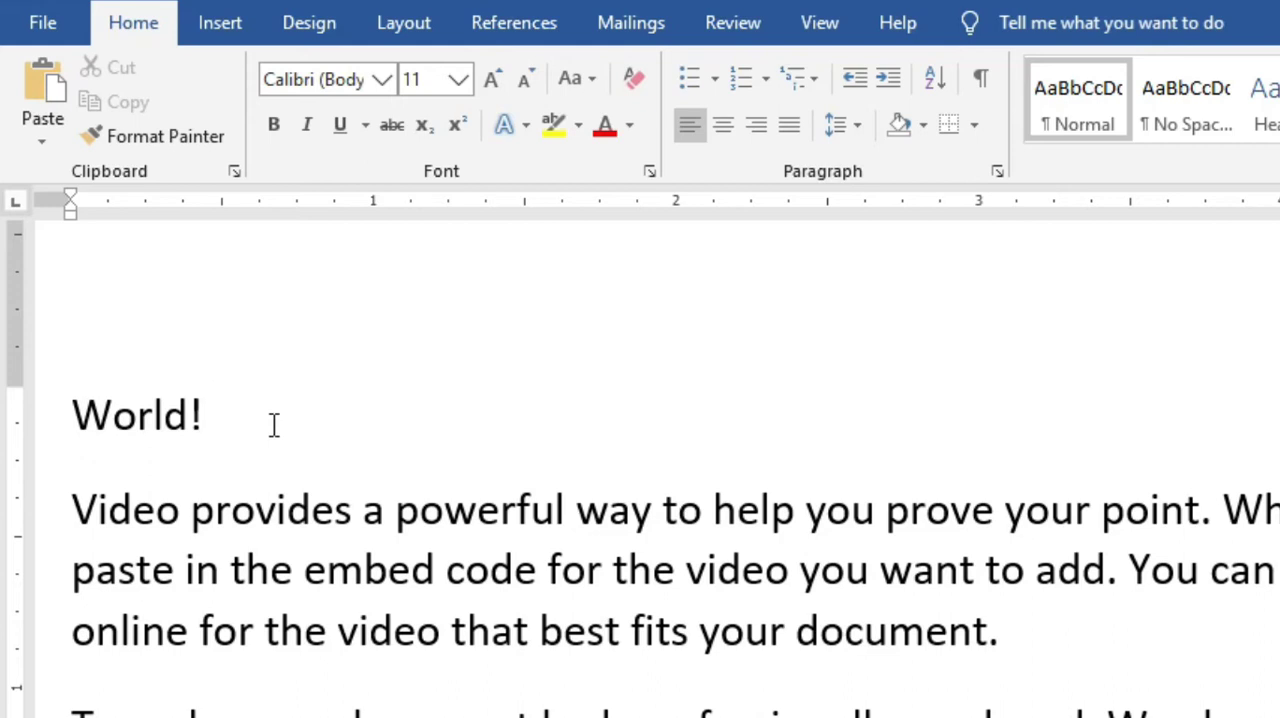
key("ctrl+v")
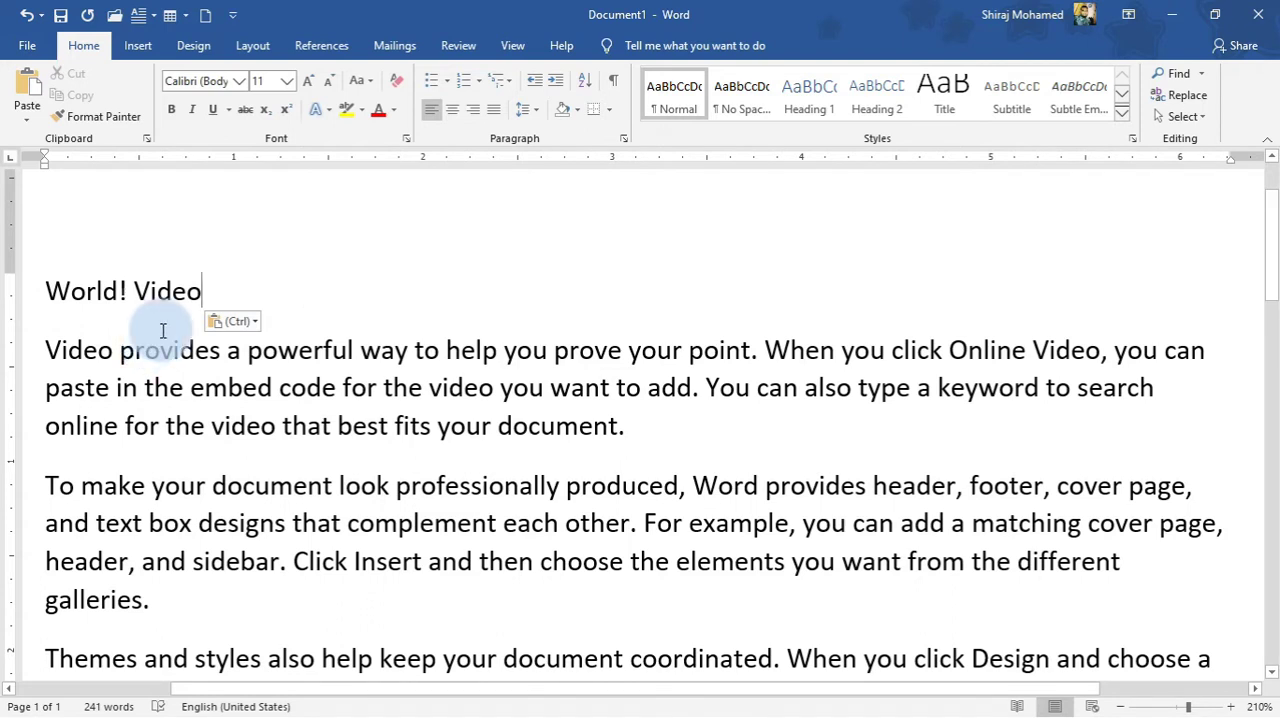
Copy the word "document" from the end of the first sample paragraph to the end of the "World! Video" line.
double_click(558, 428)
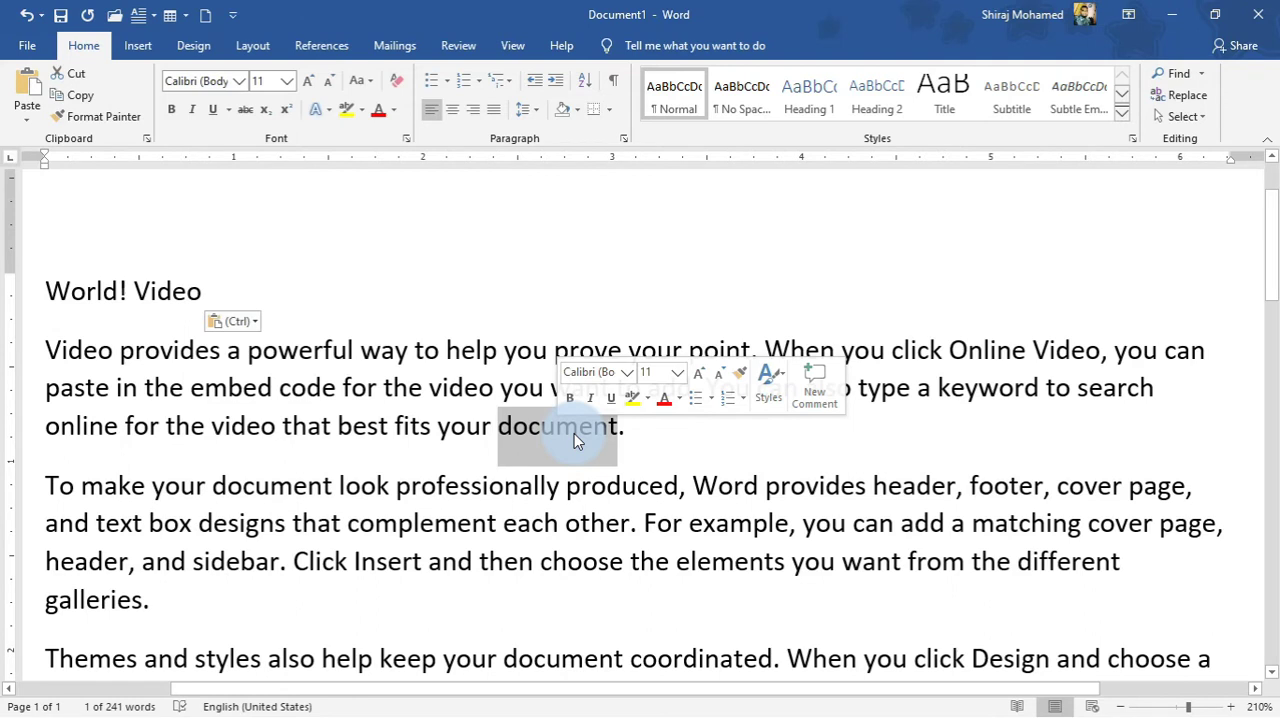
key("ctrl")
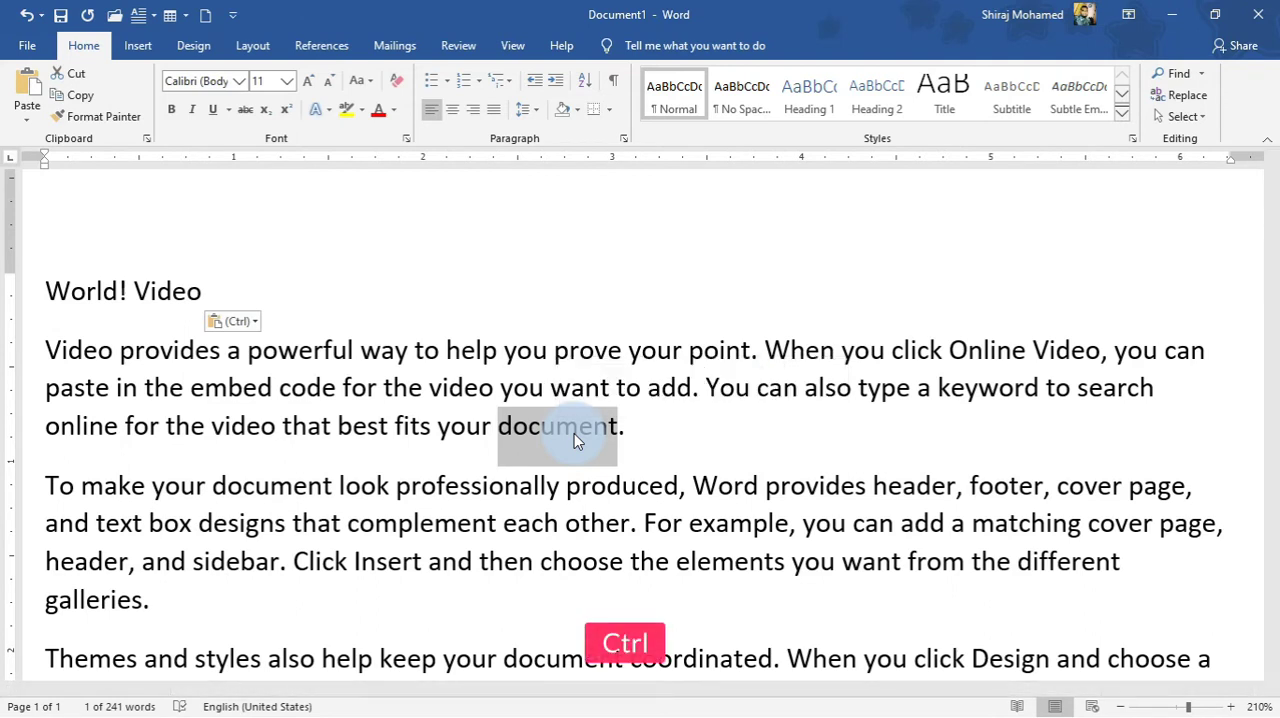
mouse_move(574, 433)
left_mouse_down()
mouse_move(491, 374)
mouse_move(266, 300)
left_mouse_up()
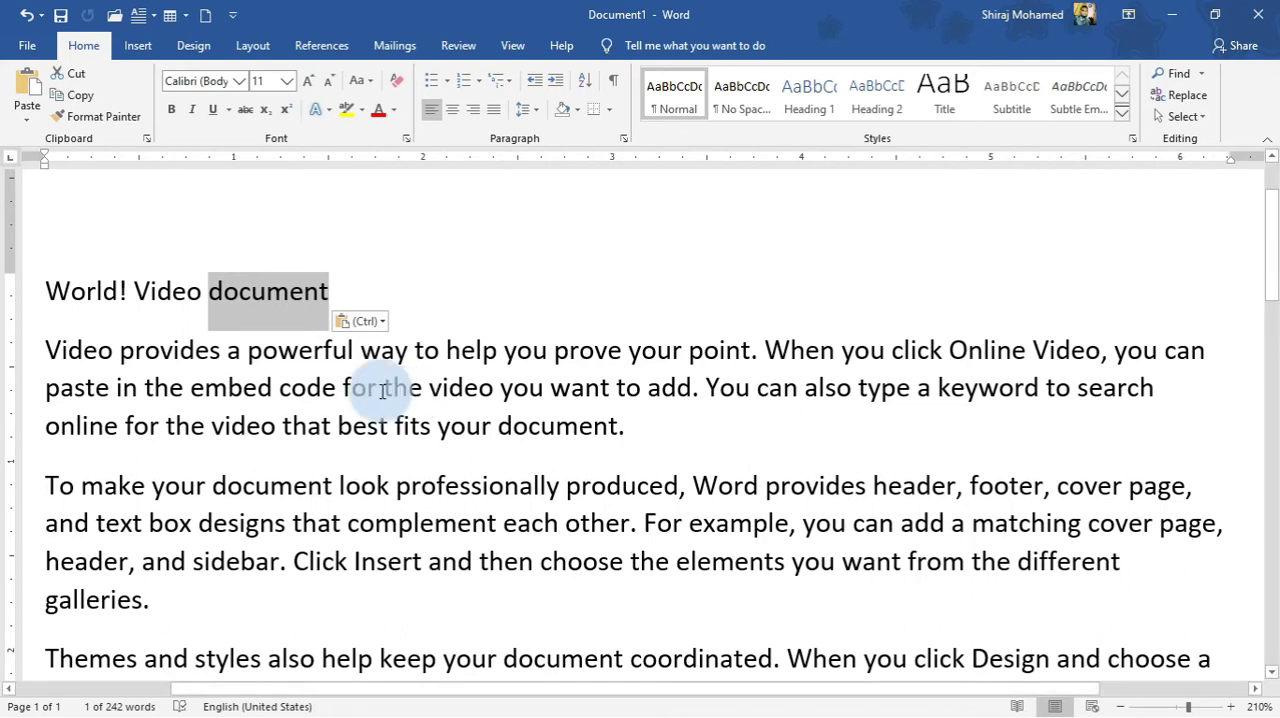
Cut the sentence "You can also type a keyword to search online for the video that best fits your document." and review the Clipboard items.
left_click_drag(705, 388, 727, 430)
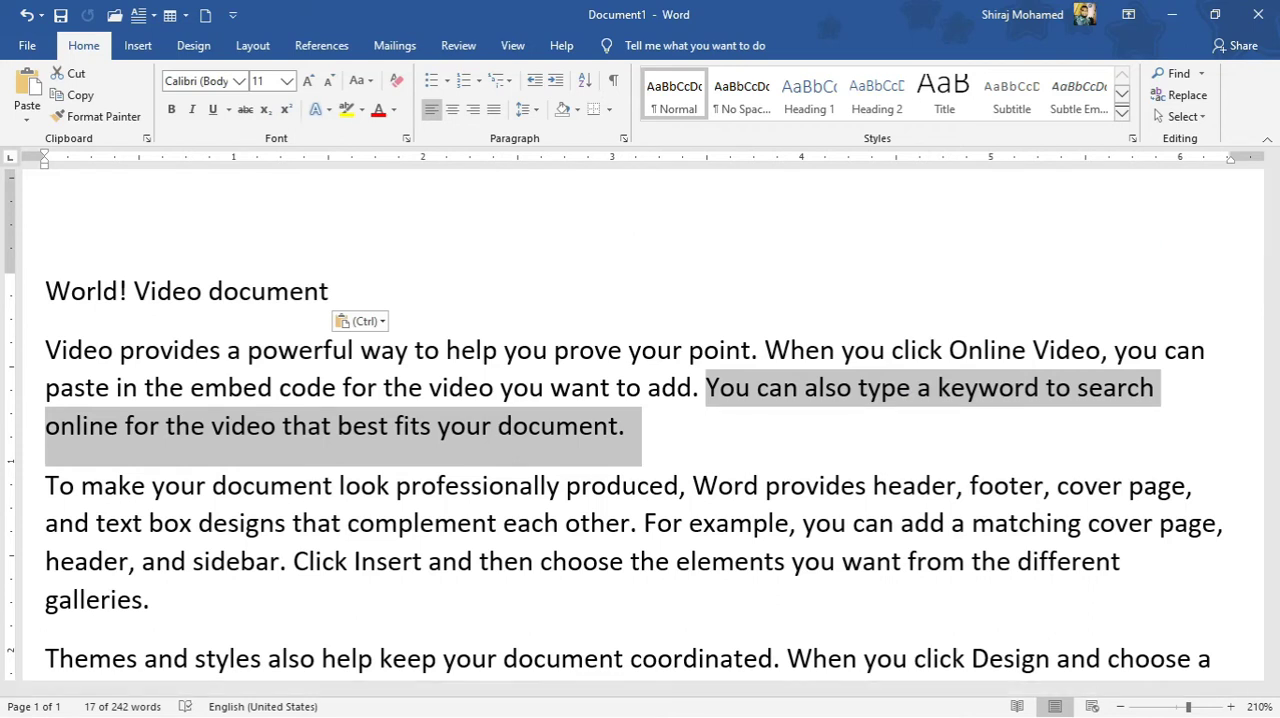
key("ctrl")
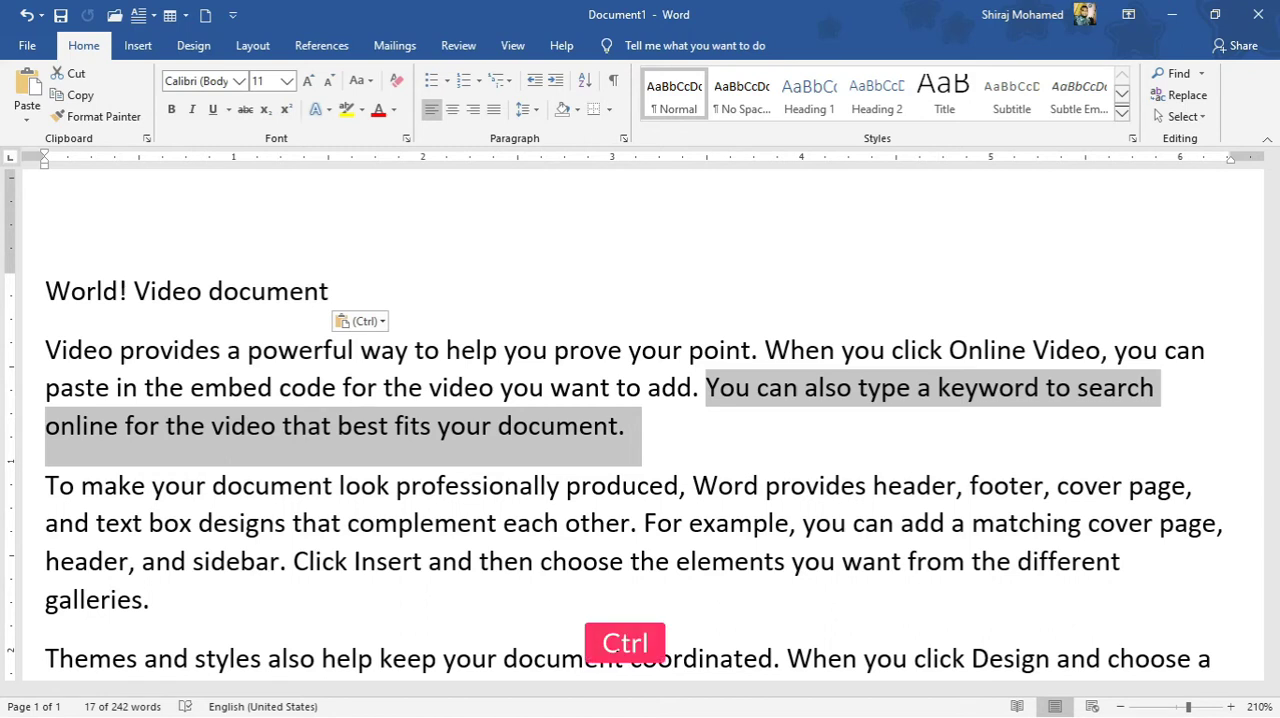
key("ctrl+x")
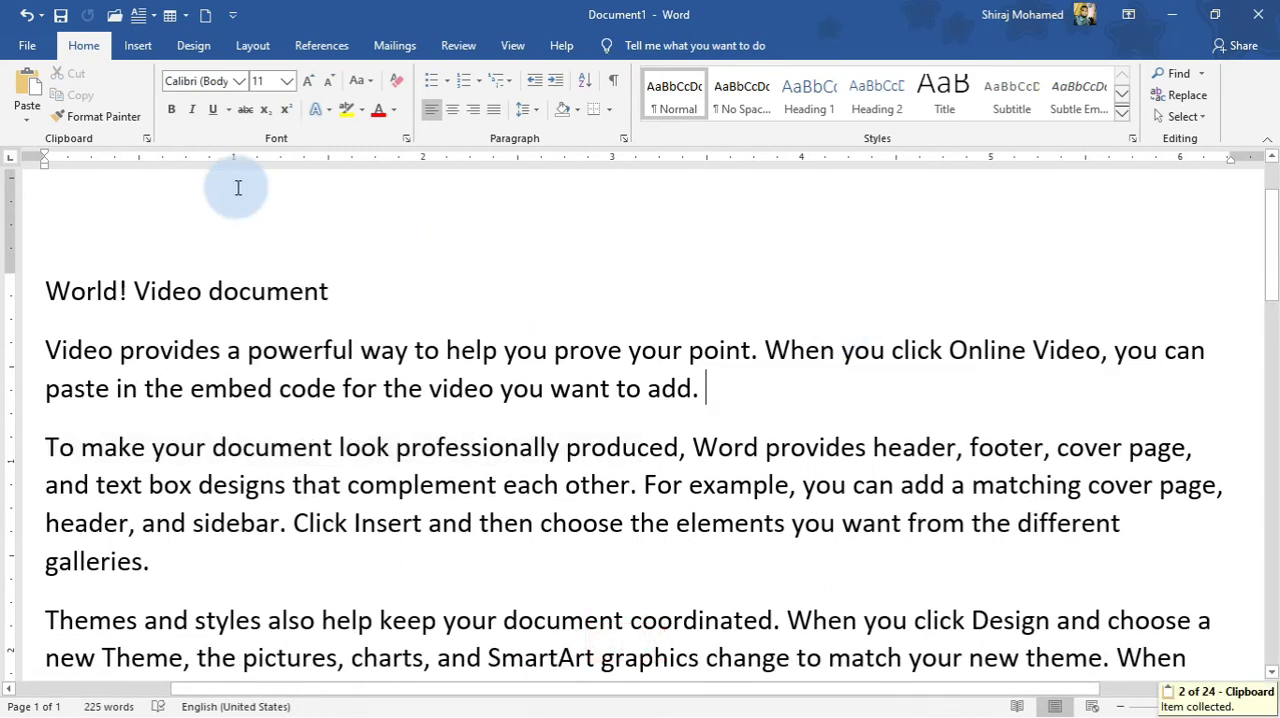
left_click(146, 140)
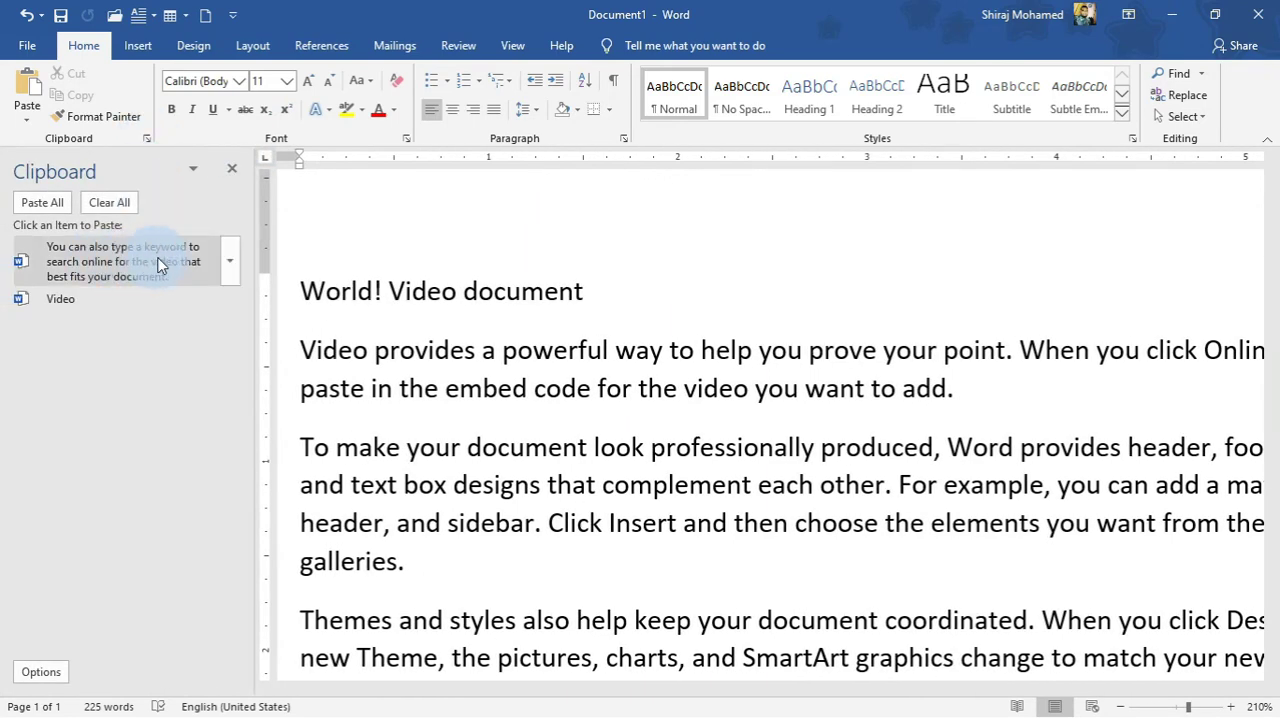
left_click(233, 172)
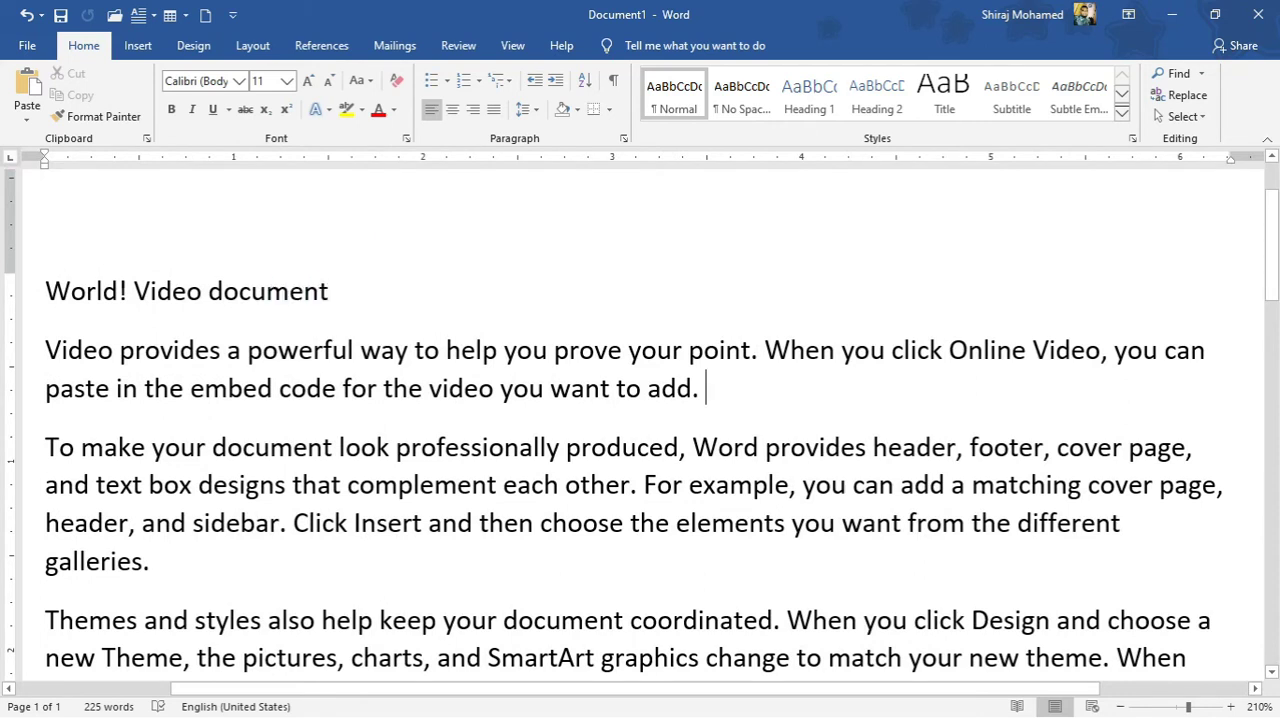
Add a new line below "World! Video document" and paste the cut sentence there.
left_click(330, 291)
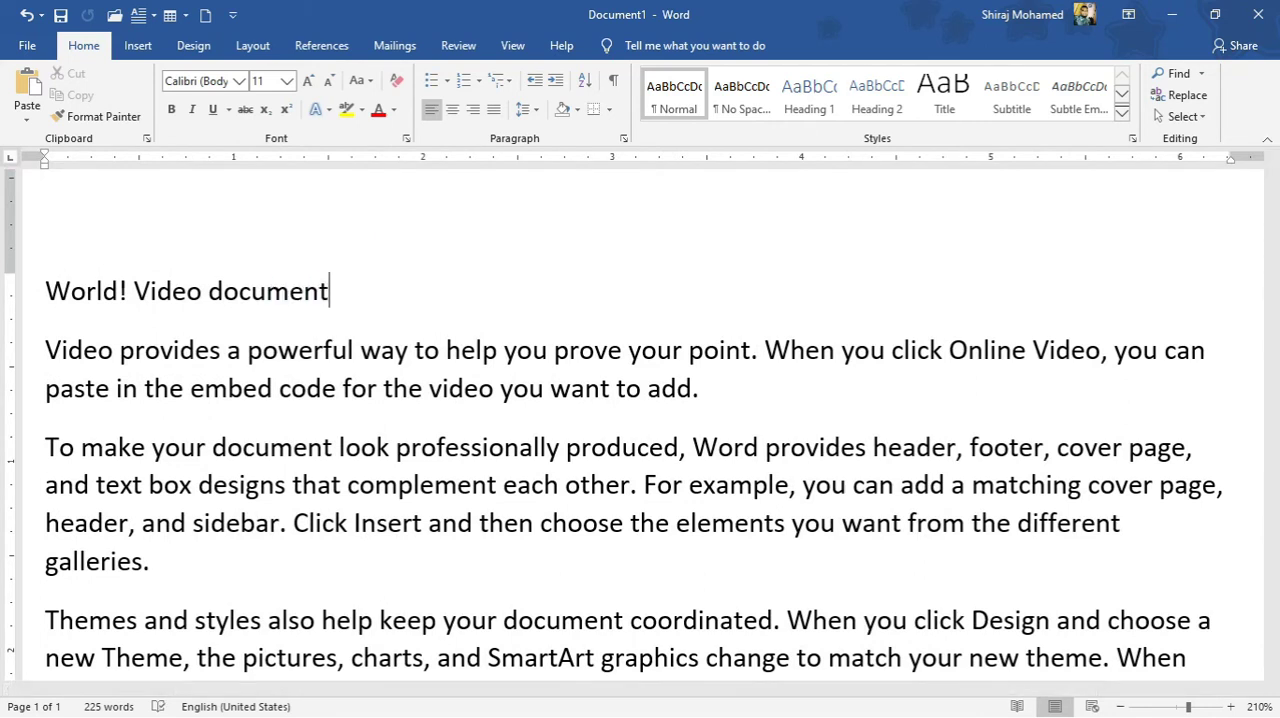
key("Return")
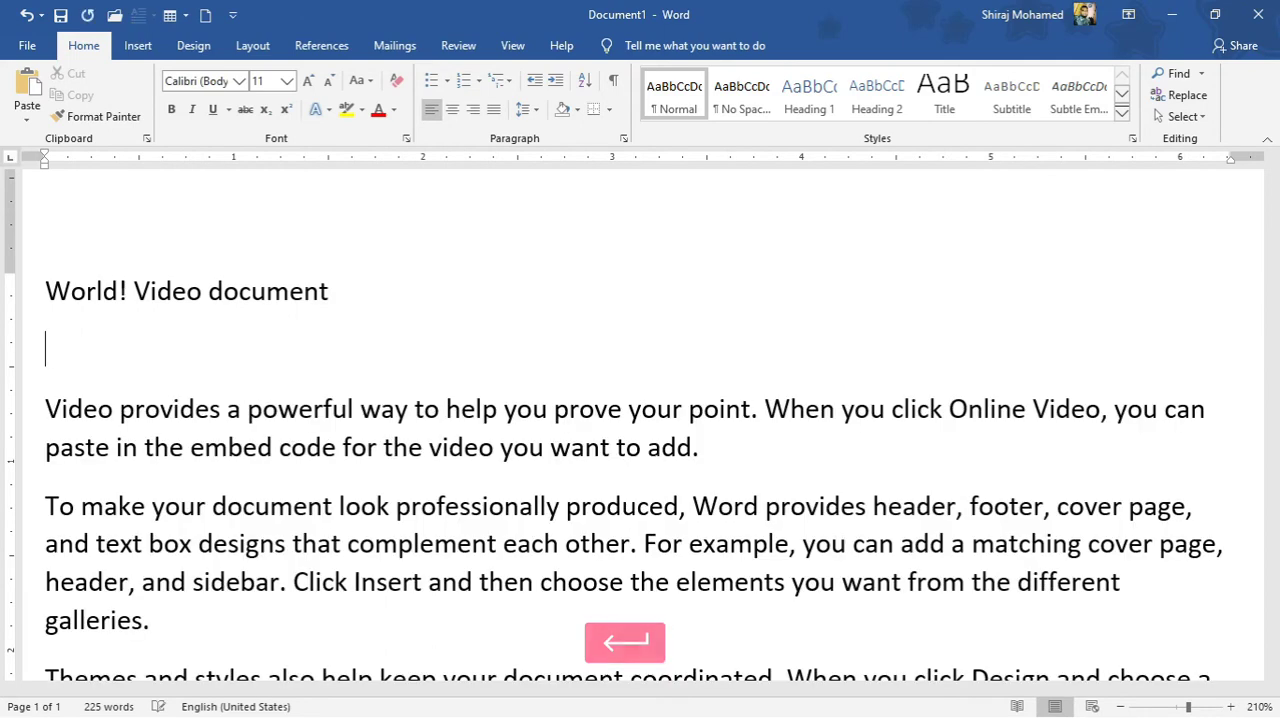
left_click(92, 353)
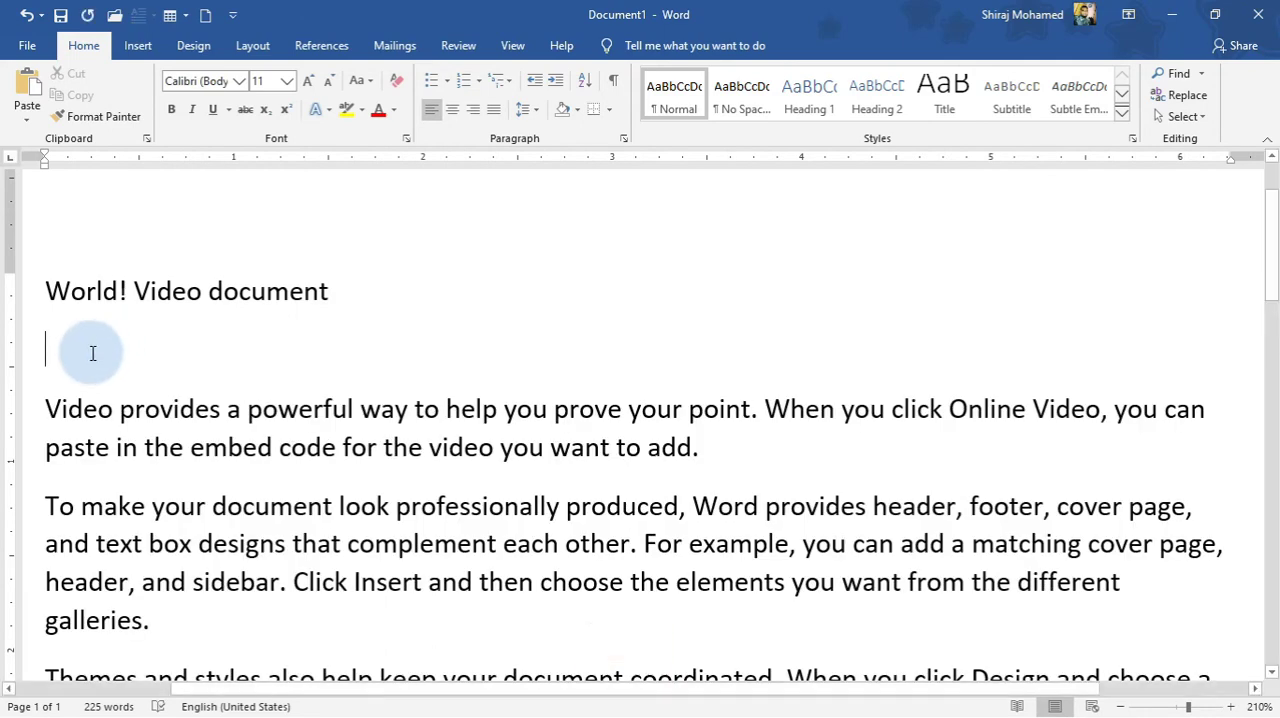
key("ctrl+v")
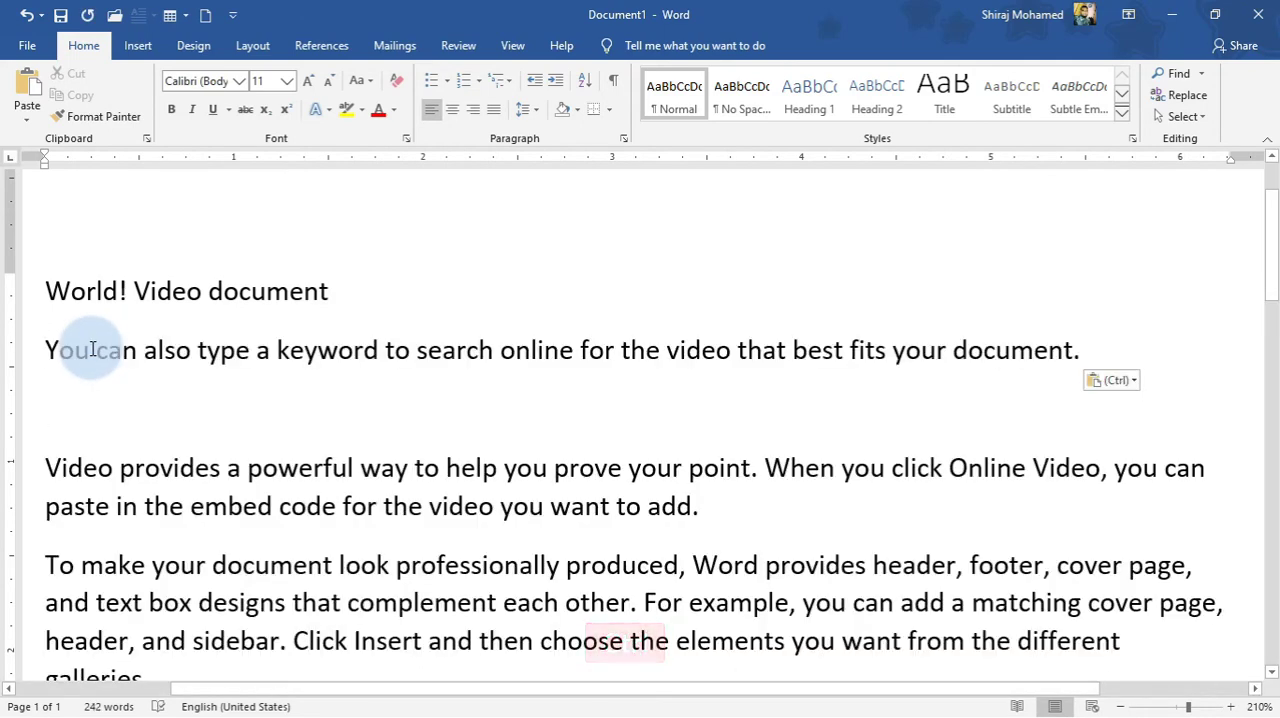
left_click(538, 437)
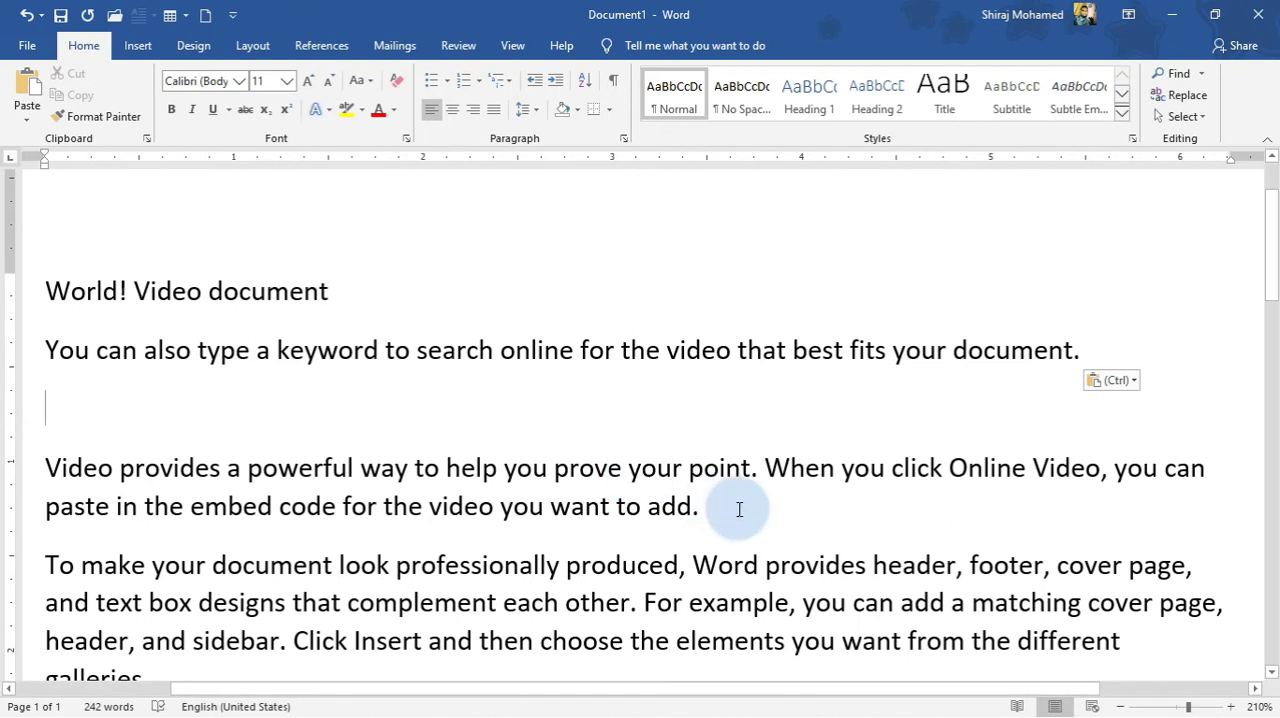
left_click_drag(700, 508, 500, 508)
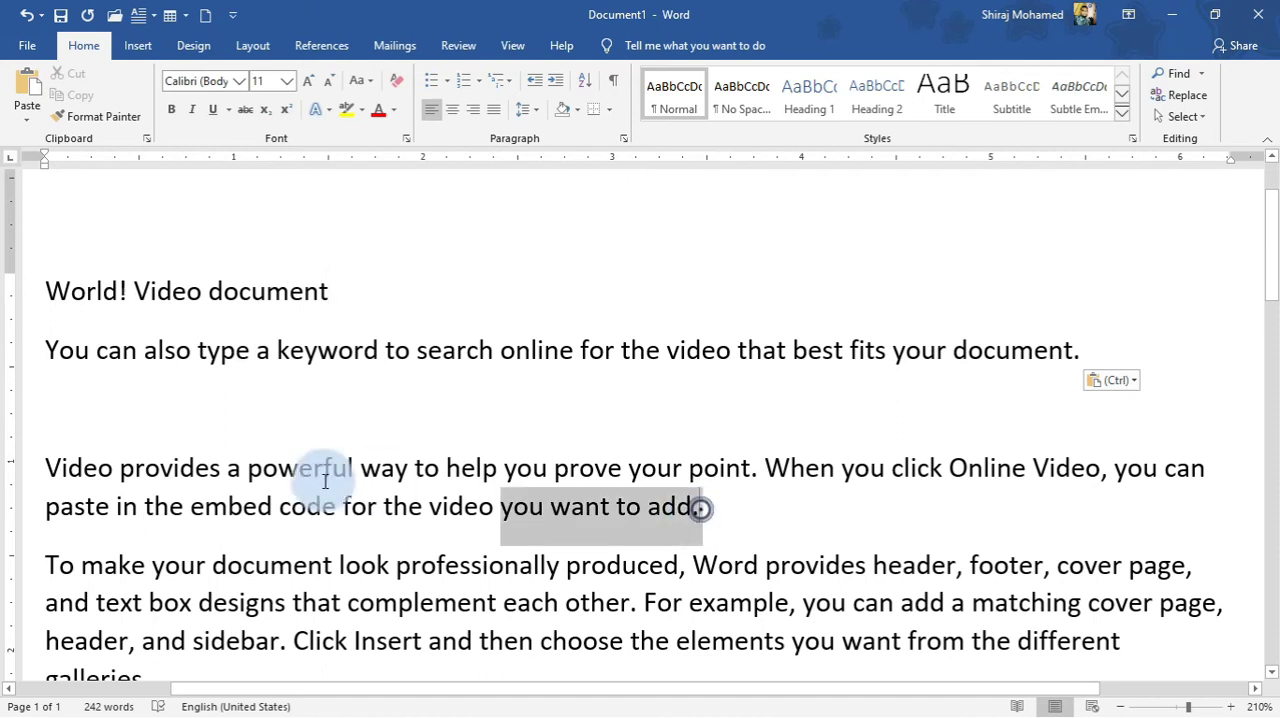
left_click_drag(325, 481, 53, 467)
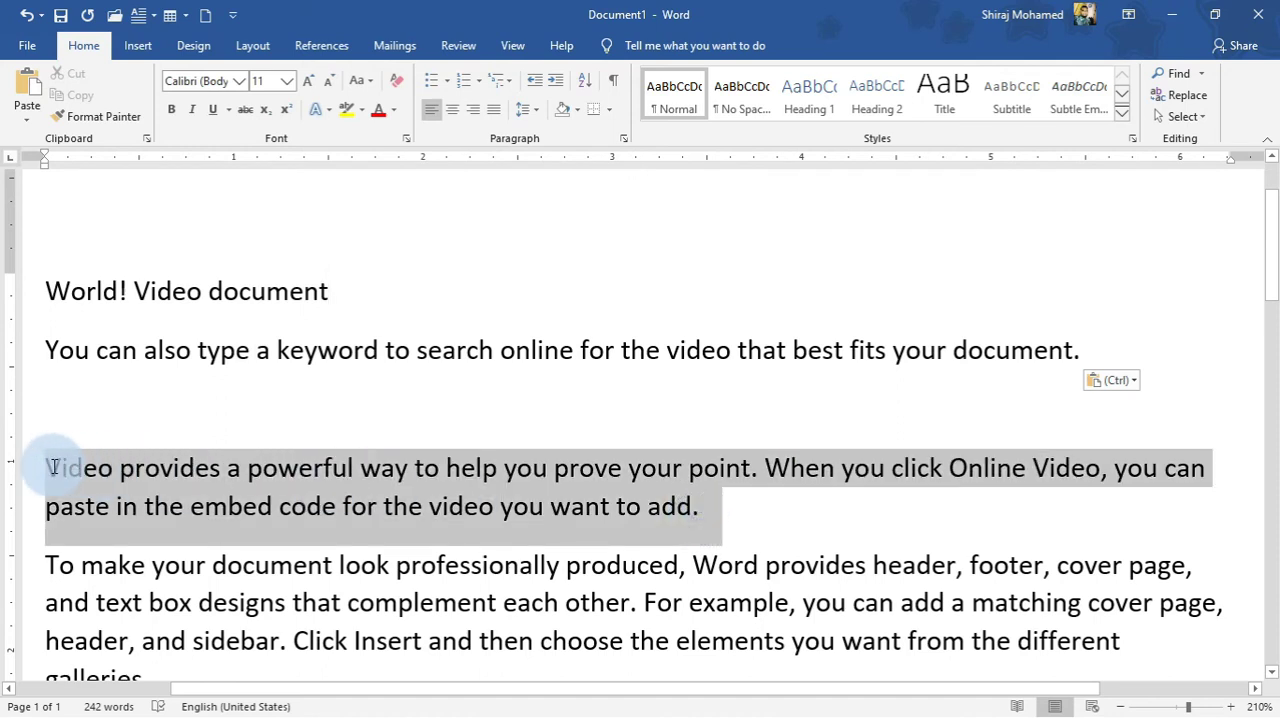
Add a comma at the end of the "World! Video document" line.
left_click(335, 292)
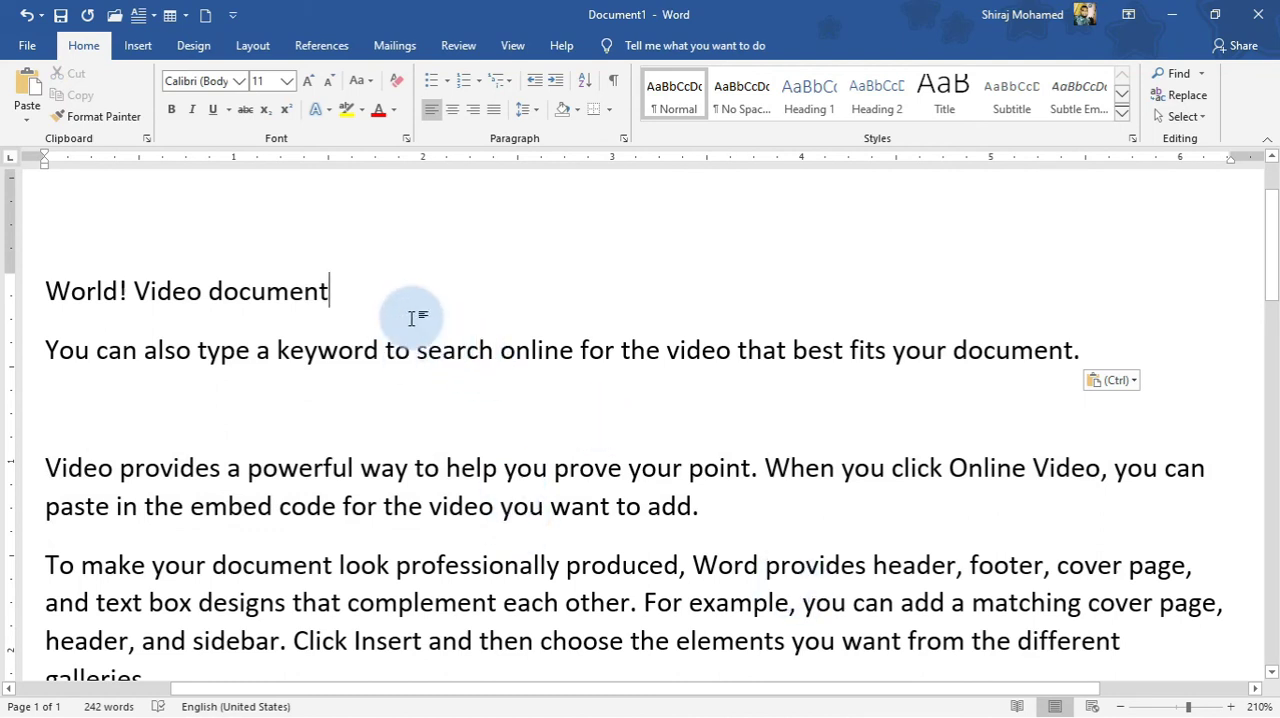
type(",")
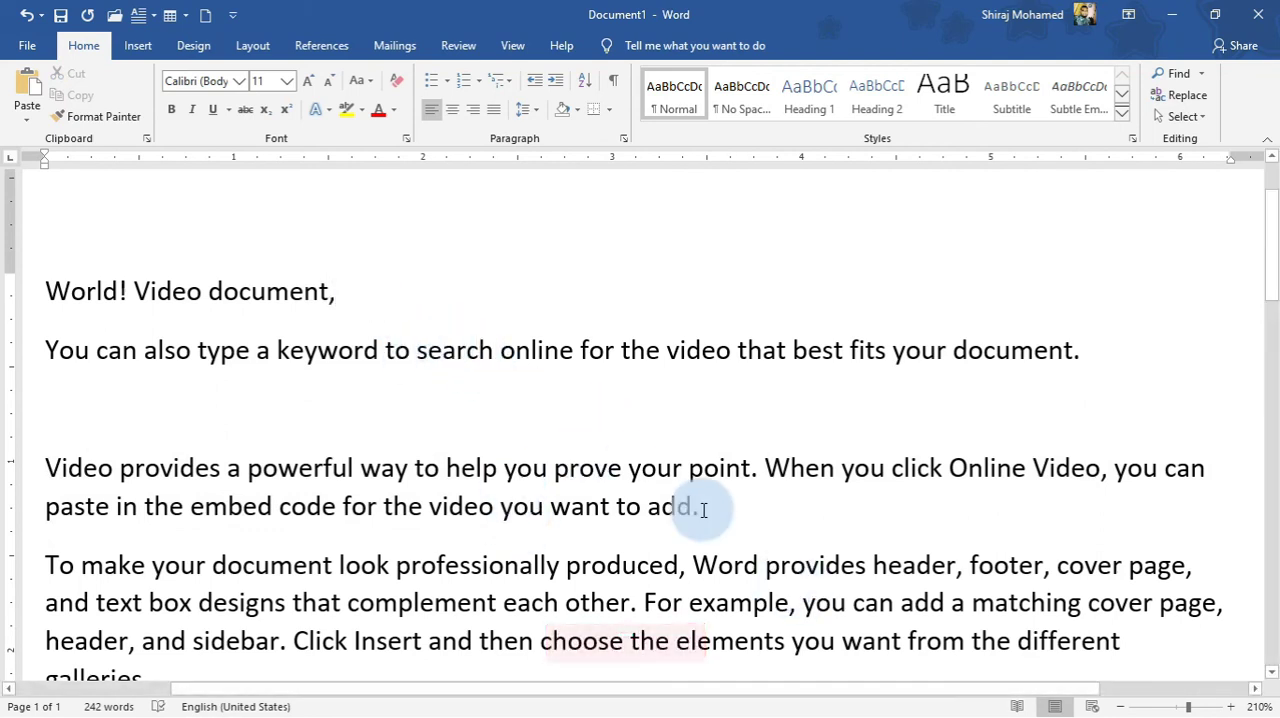
Move the whole paragraph starting "Video provides a powerful way" to the end of the "World! Video document," line.
left_click_drag(703, 510, 34, 460)
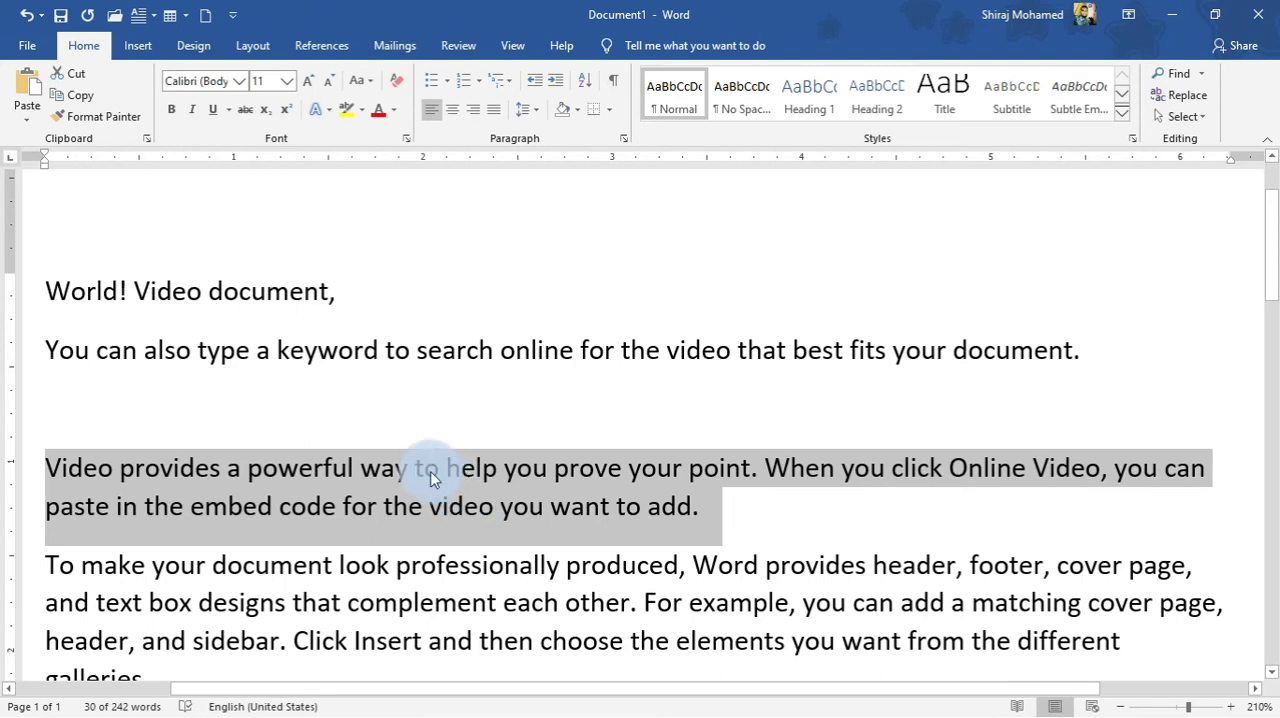
left_click(44, 464)
left_click_drag(44, 464, 708, 532)
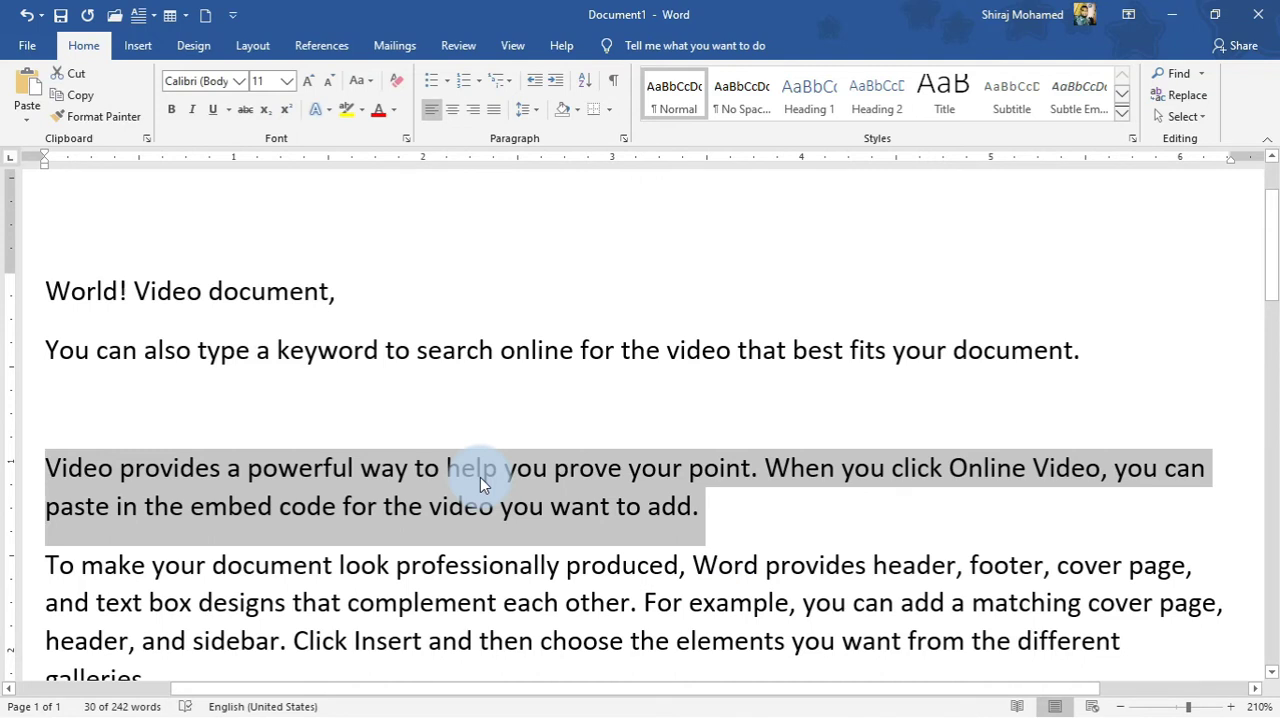
left_click_drag(482, 485, 393, 310)
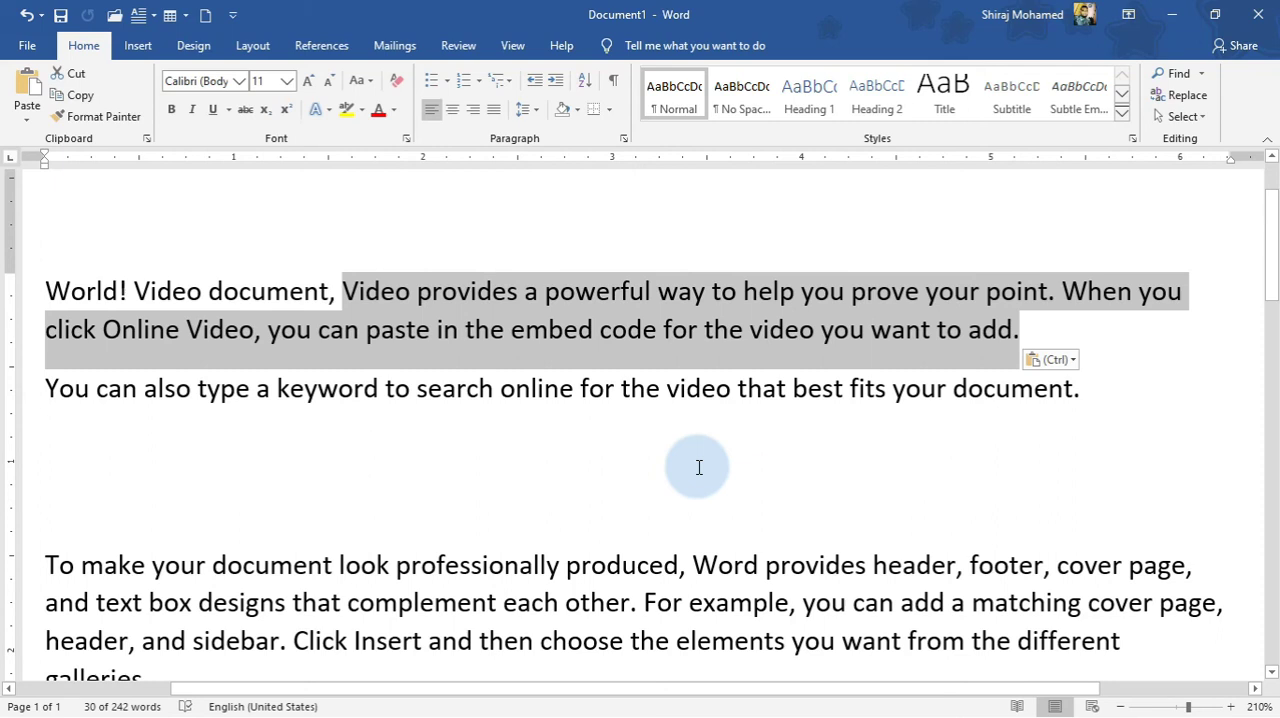
key("Escape")
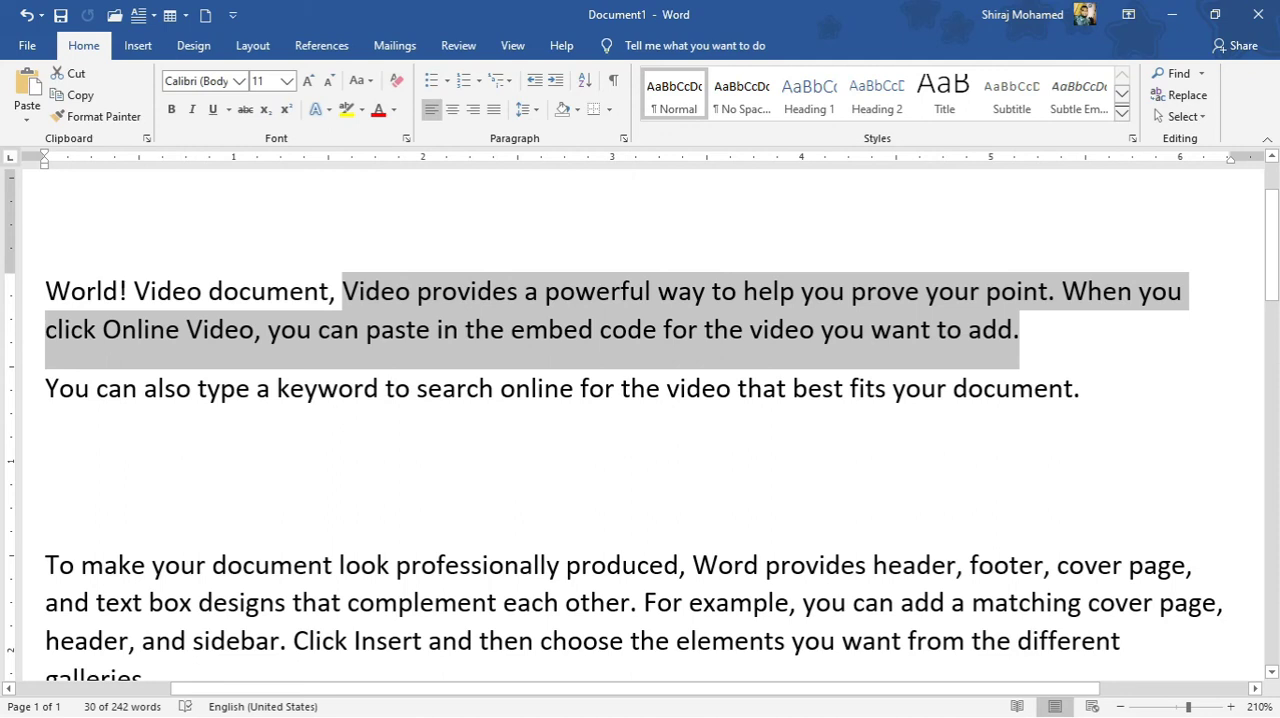
Undo the paragraph move and the preceding comma, pasted-sentence and new-line edits.
left_click(27, 16)
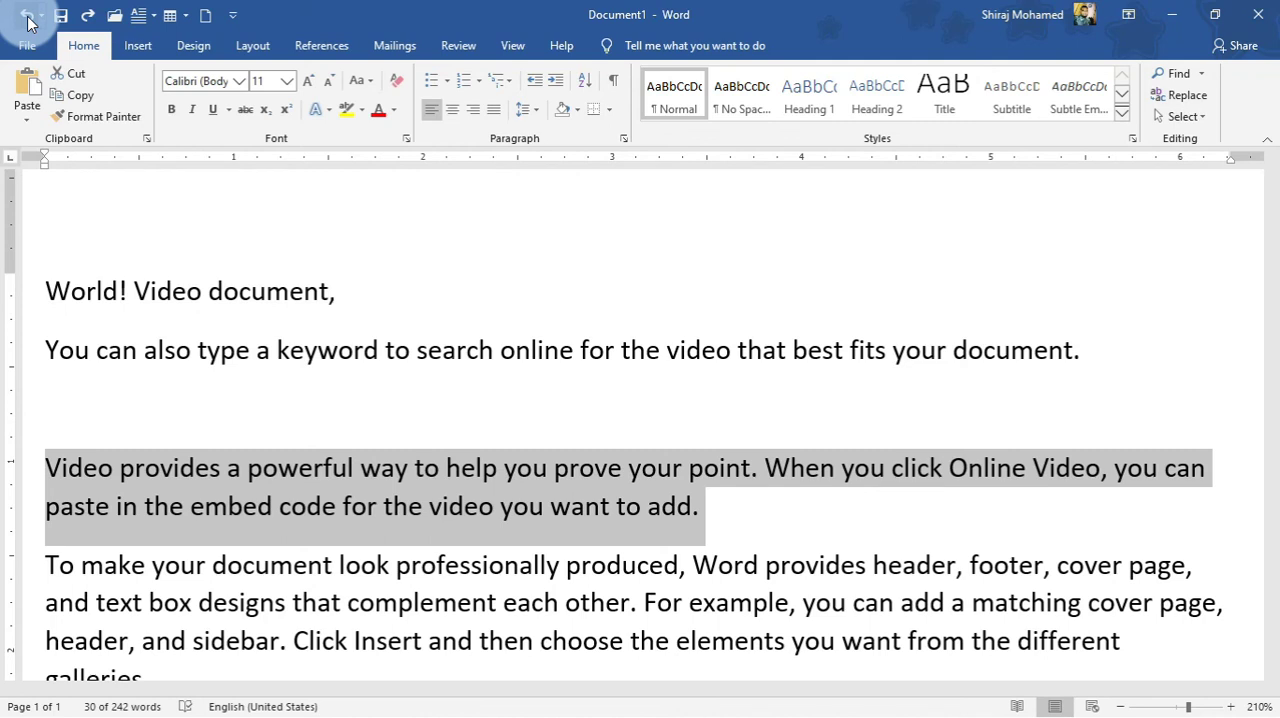
key("ctrl")
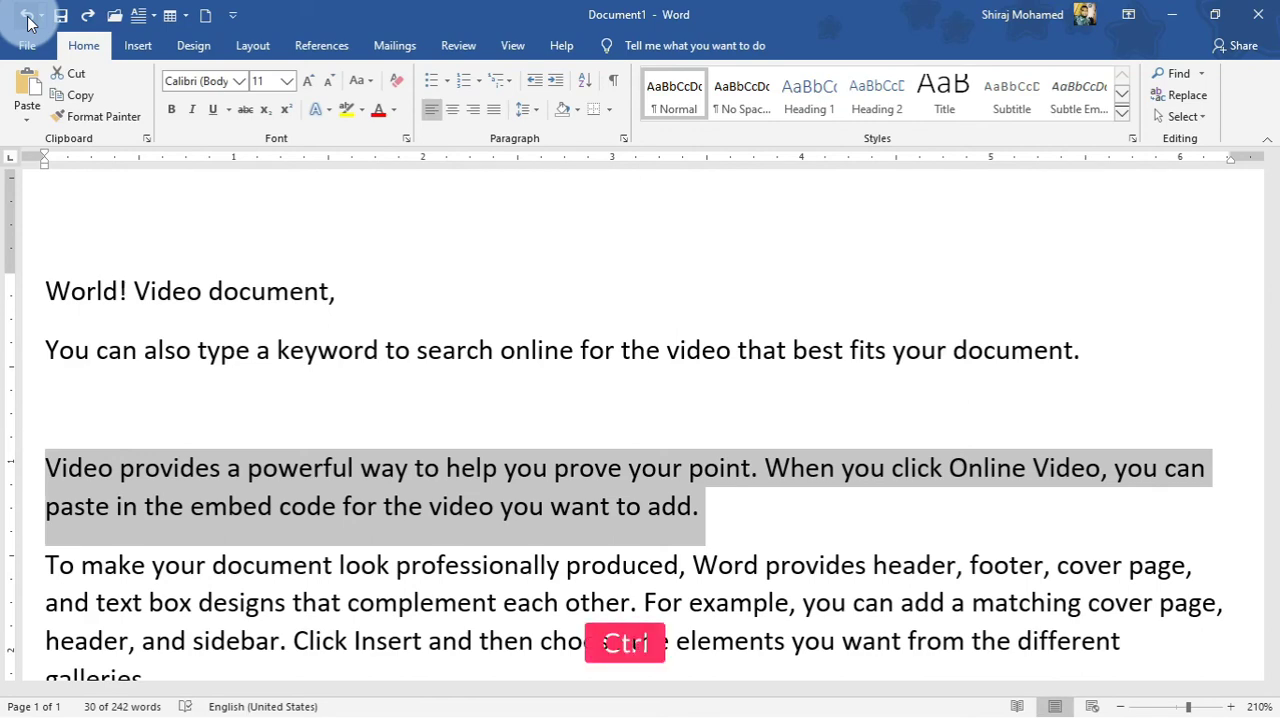
key("ctrl+z")
key("ctrl+z")
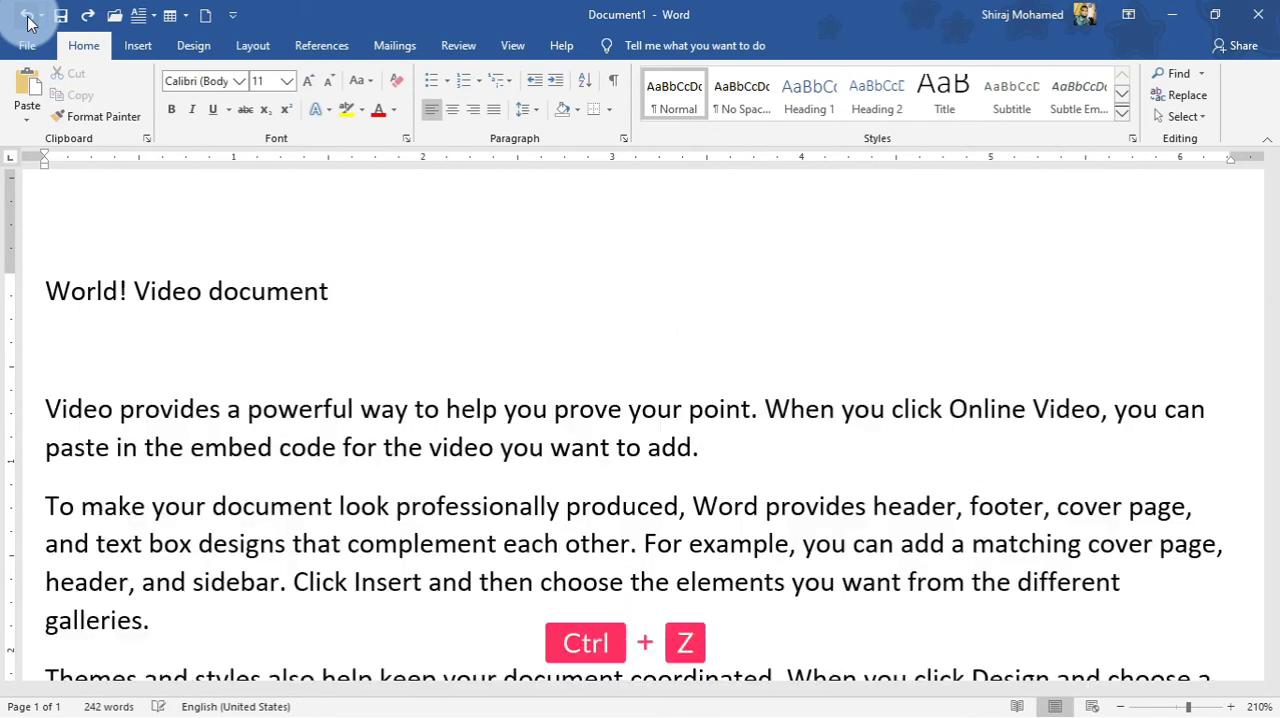
key("ctrl+z")
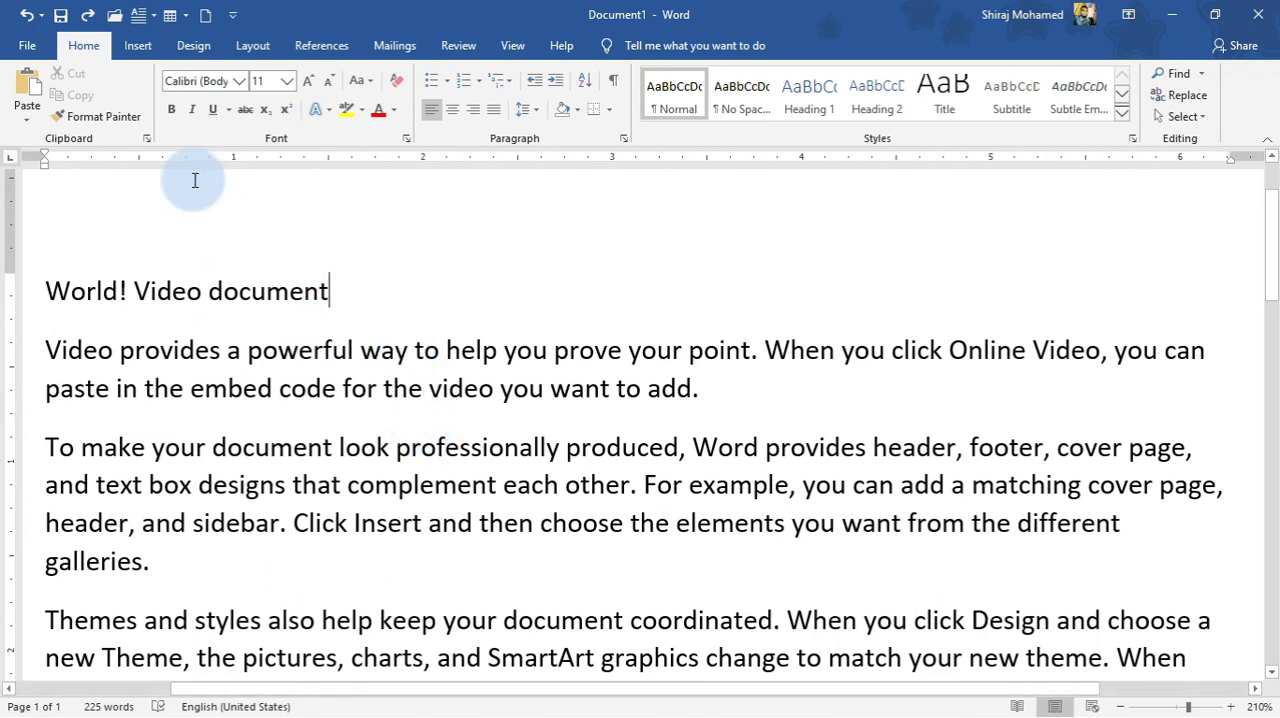
Redo the undone edits, restoring the new line, the pasted sentence and the comma after "World! Video document".
left_click(88, 16)
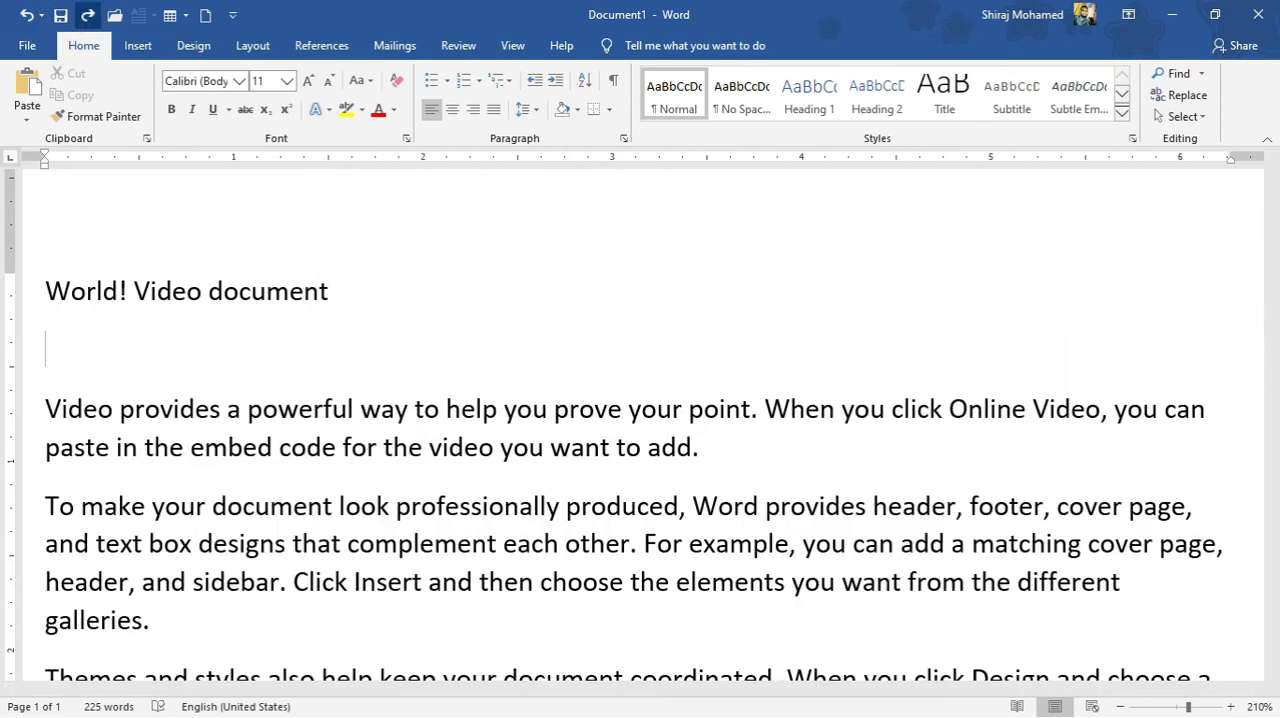
left_click(88, 16)
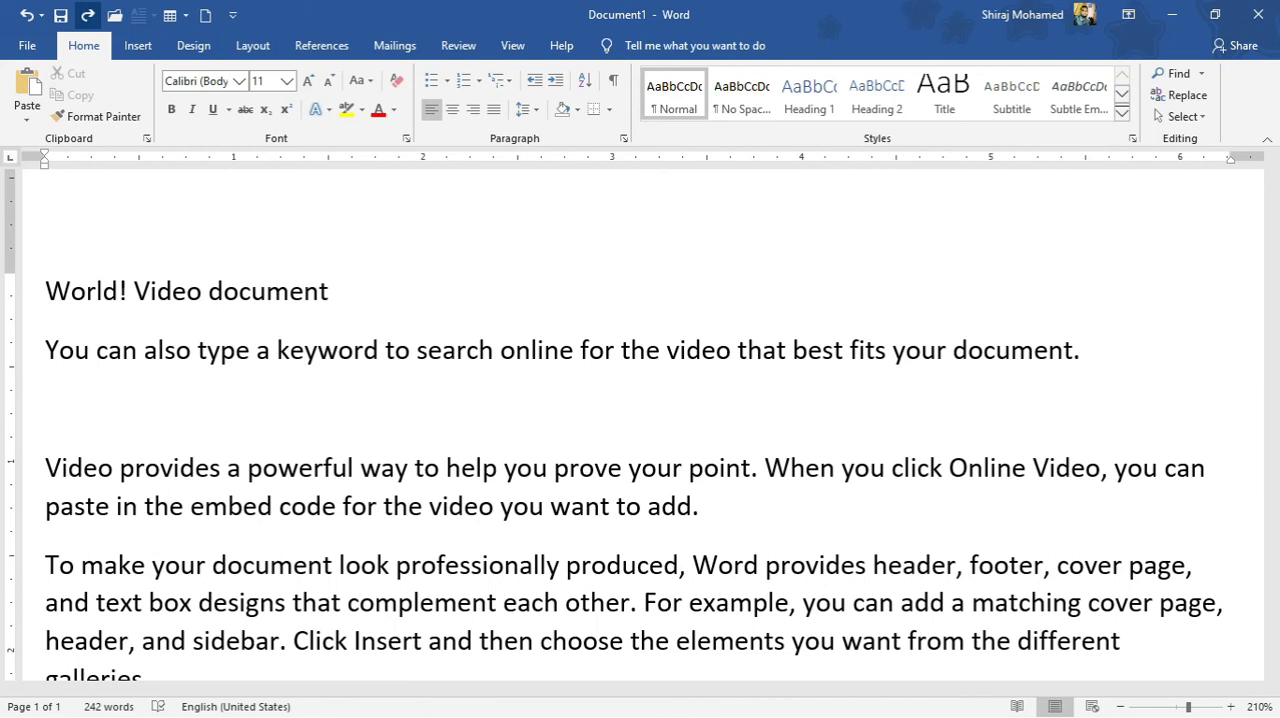
key("ctrl+y")
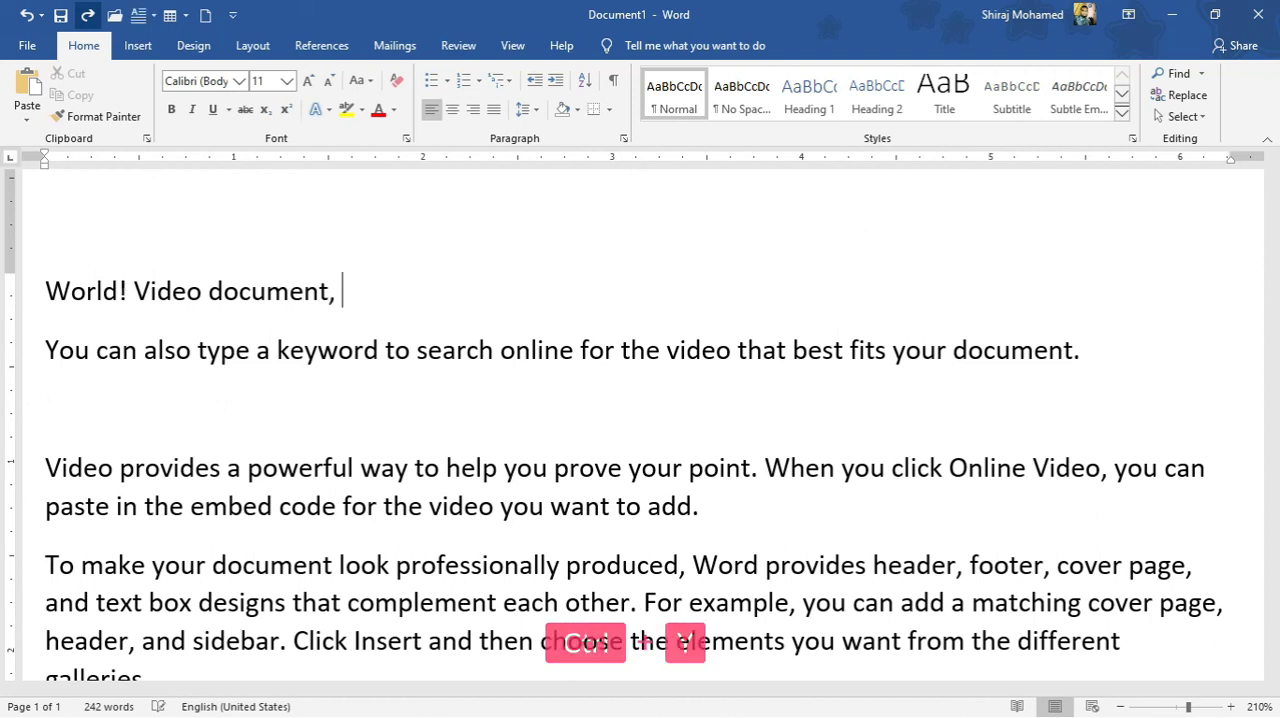
key("ctrl+y")
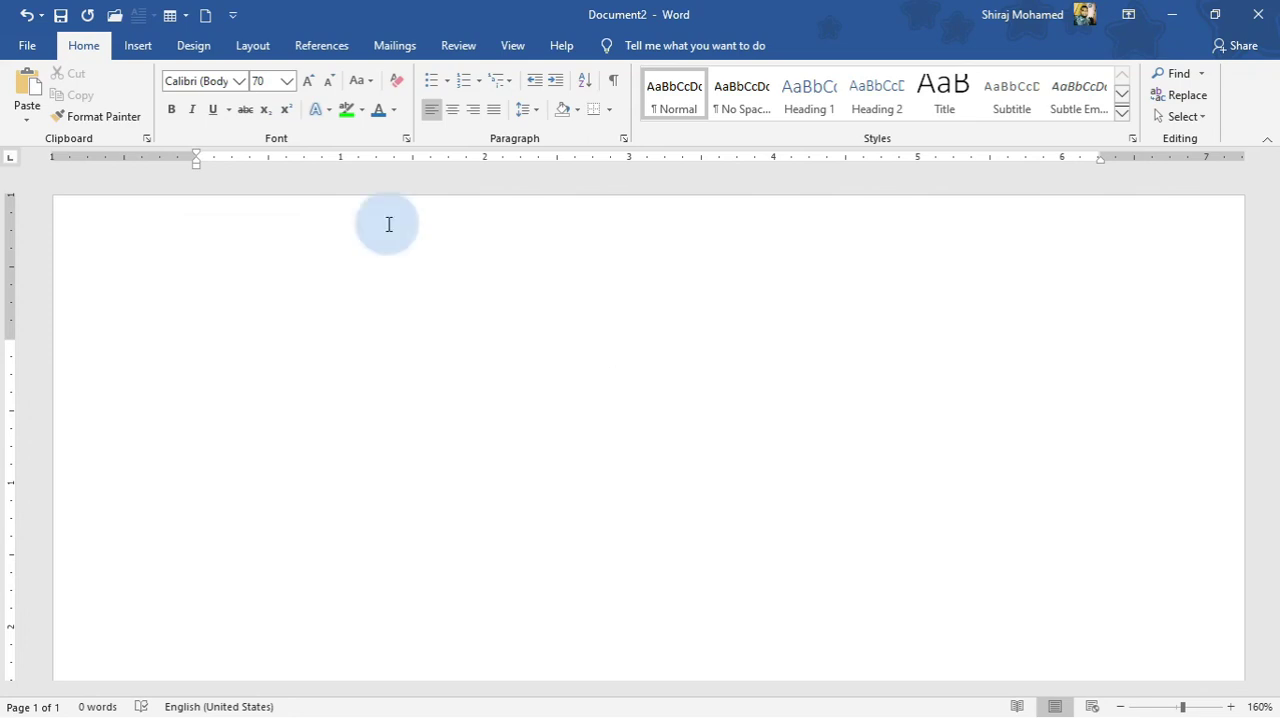
Insert a Copyright Sign symbol at the start of the blank document.
left_click(140, 47)
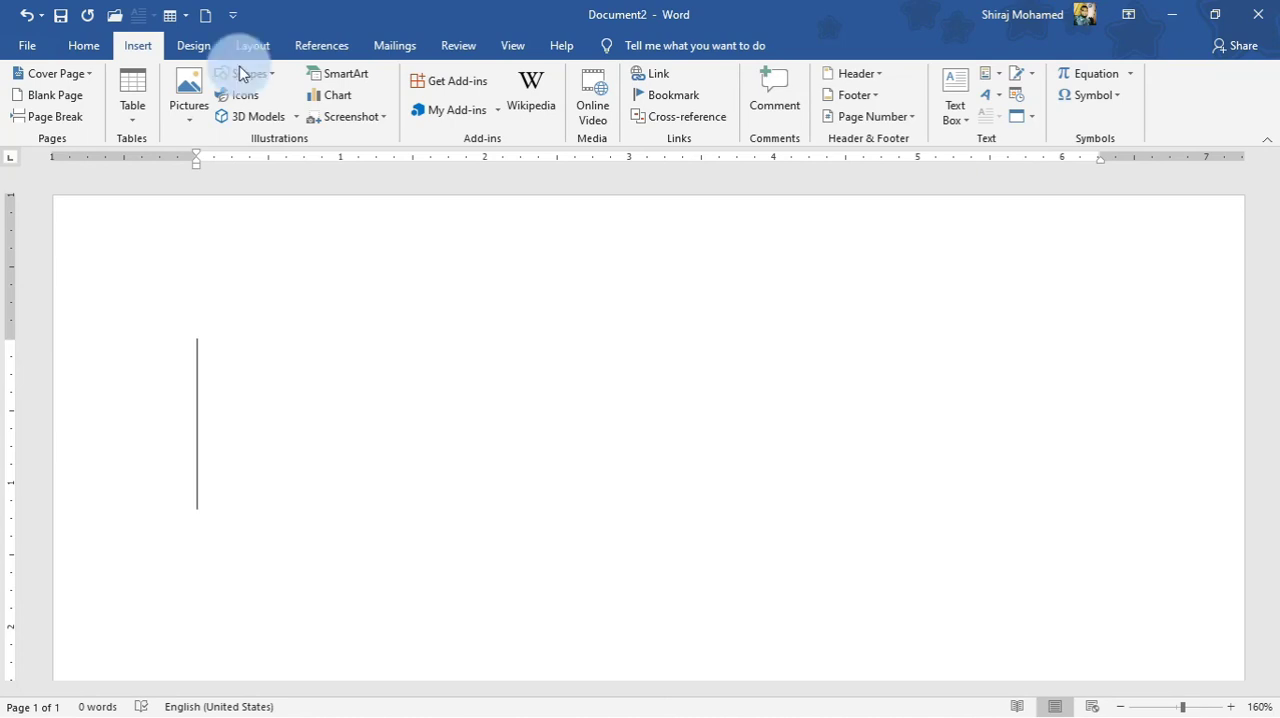
left_click(1098, 100)
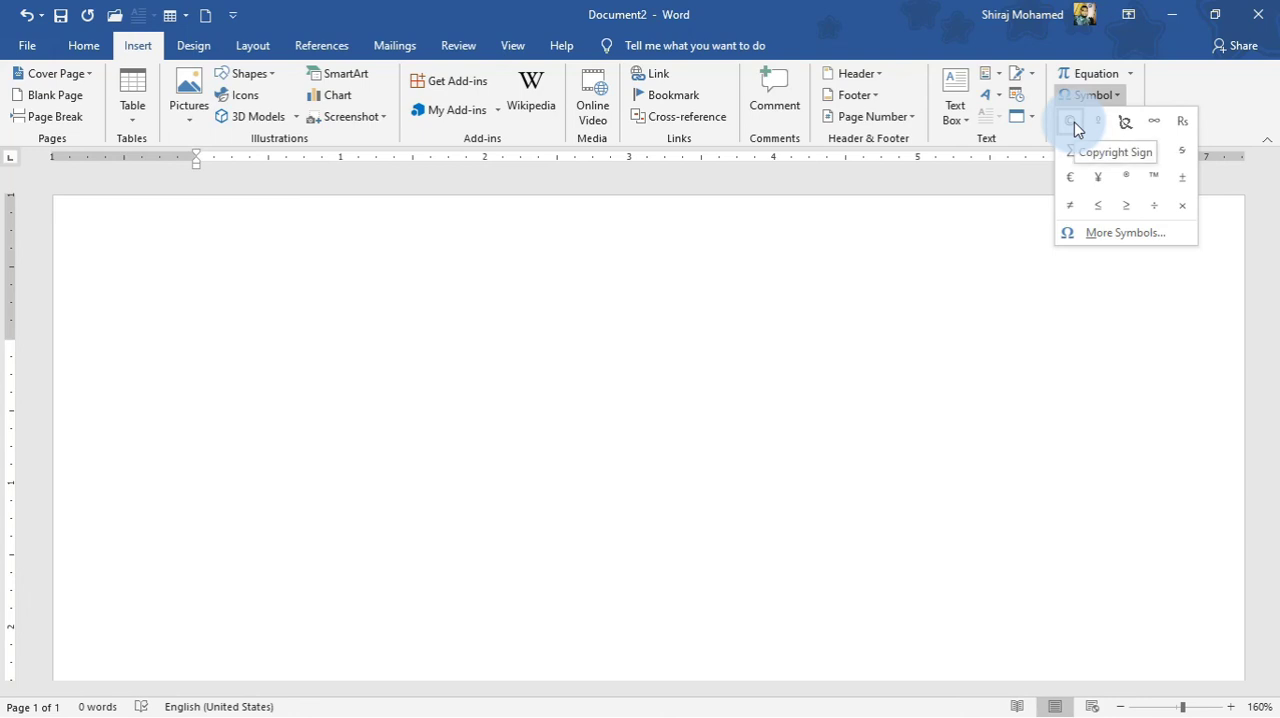
left_click(1074, 122)
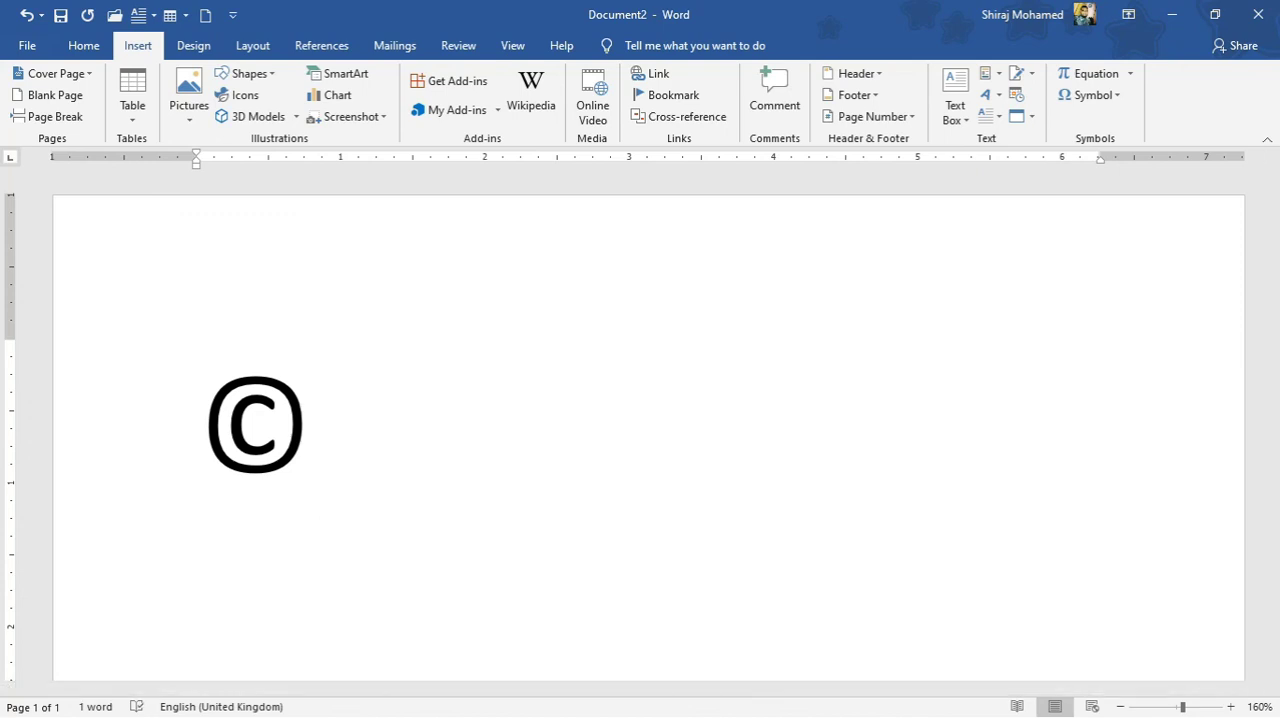
Add the ® and ™ symbols after the copyright sign using the (R) and (TM) shorthand, separated by spaces.
type("(")
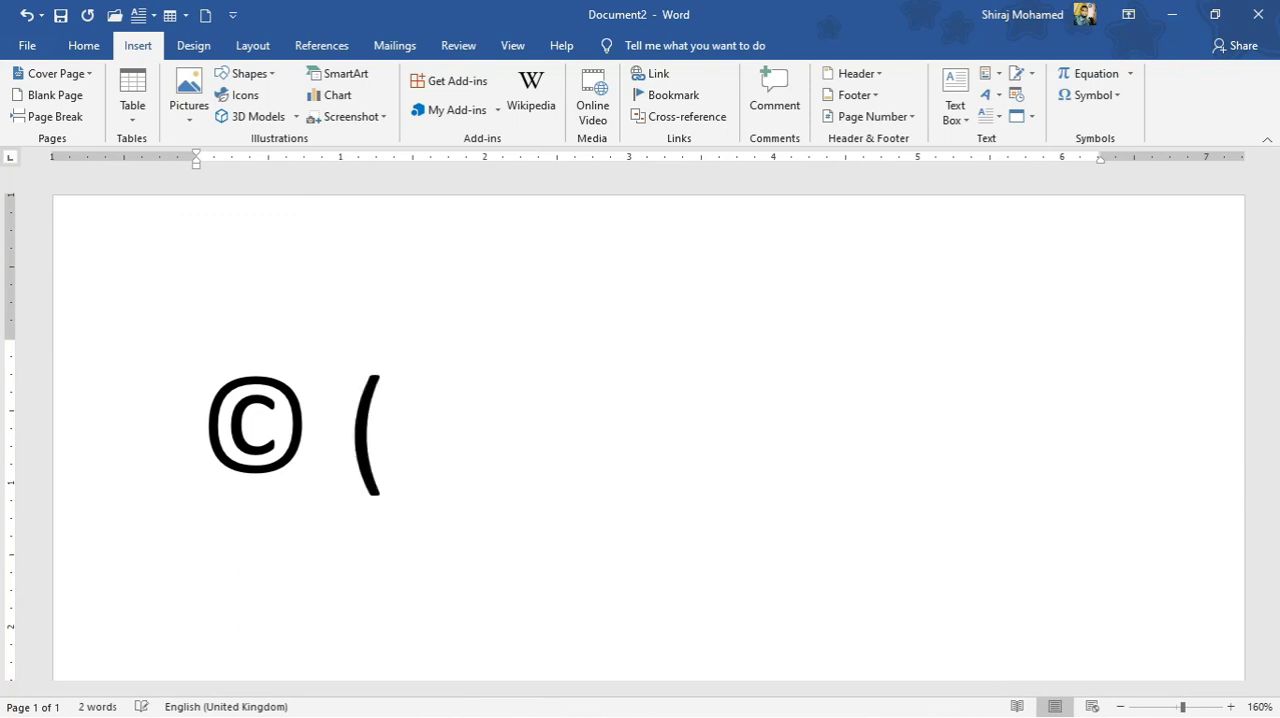
type("R")
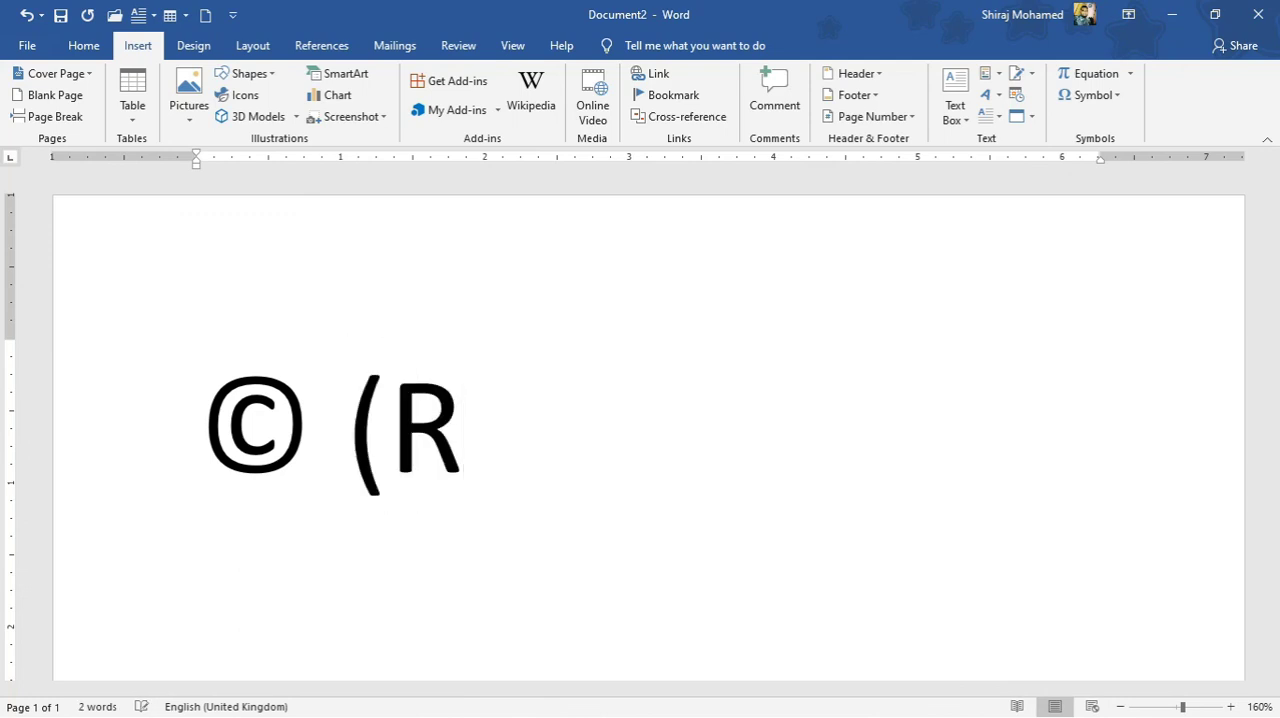
type(")")
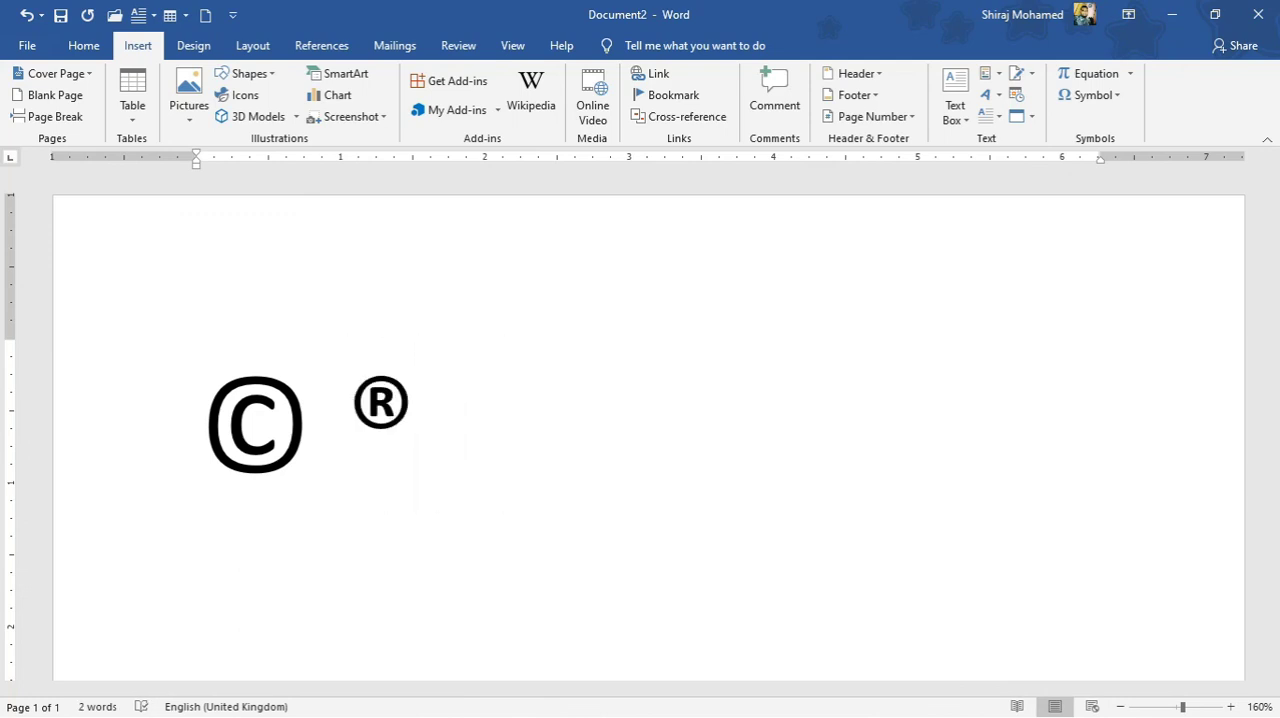
type(" (")
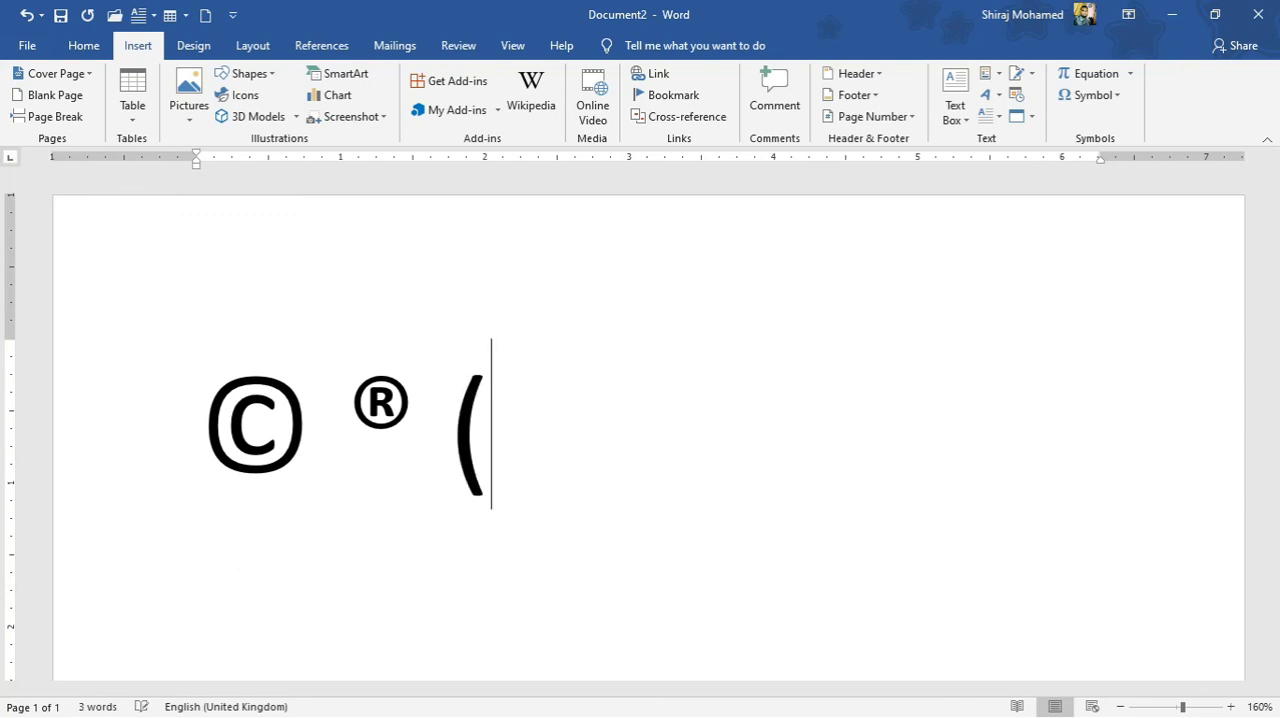
type("TM")
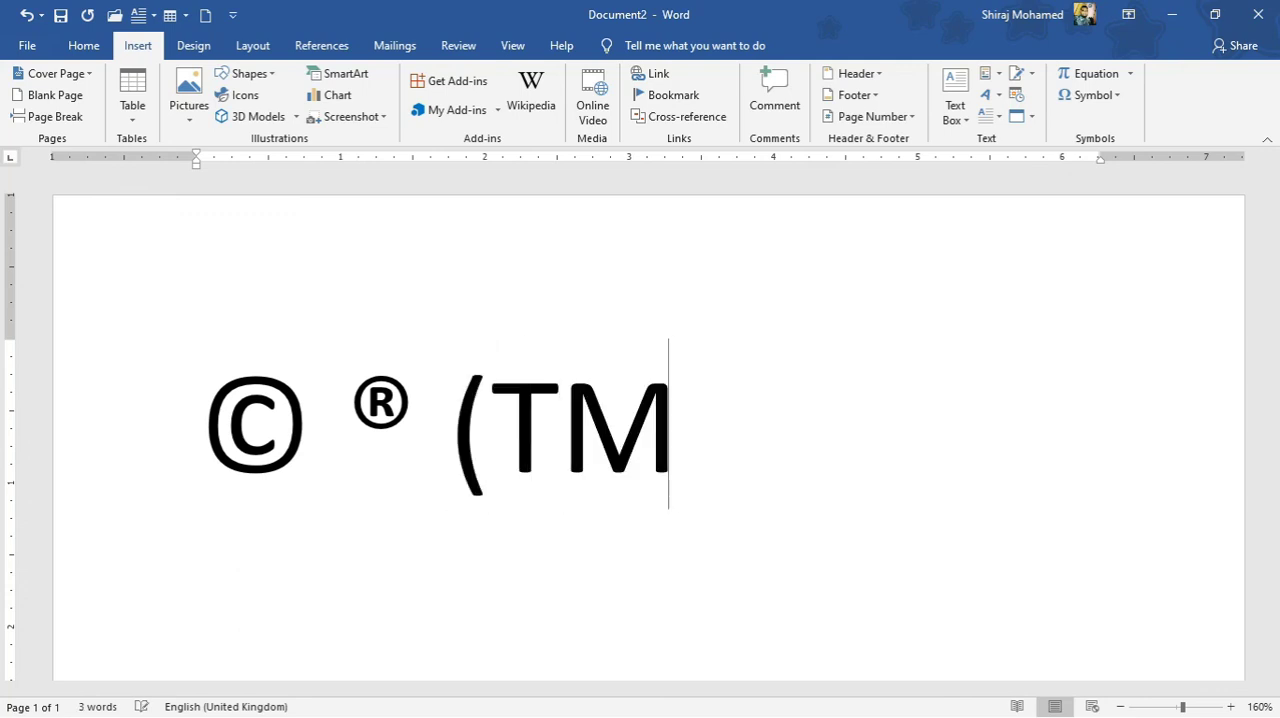
type(")")
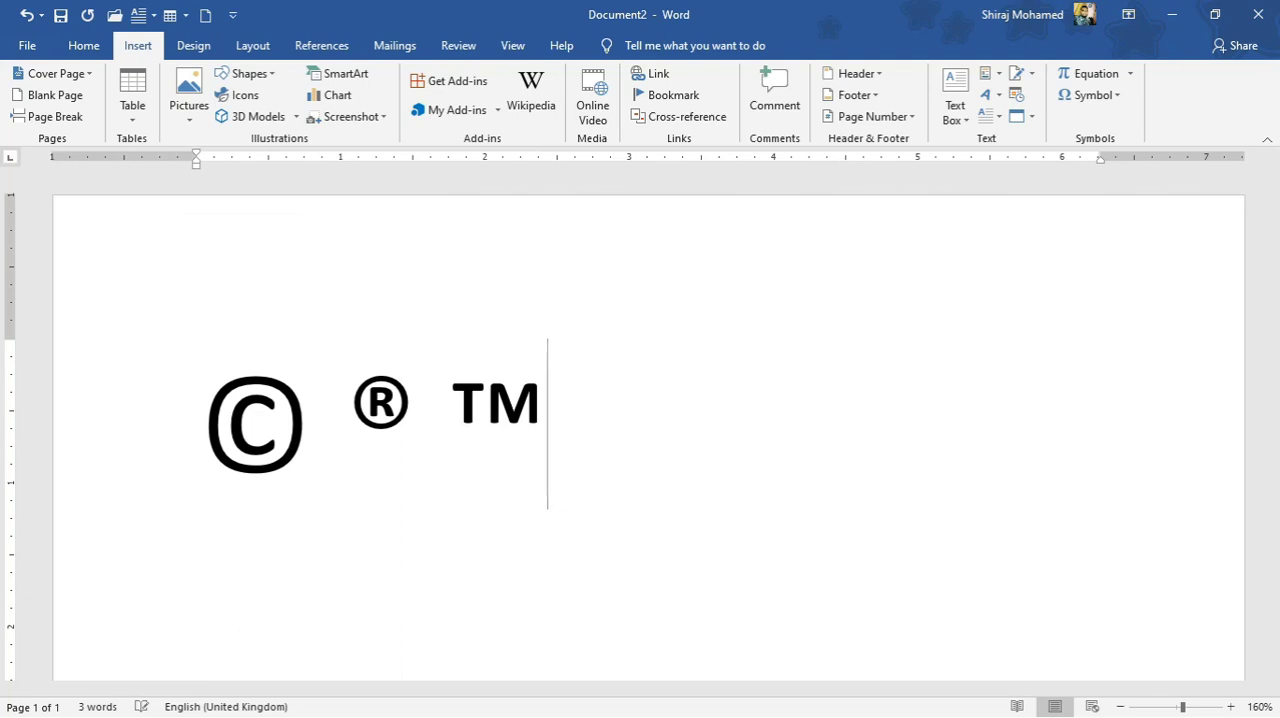